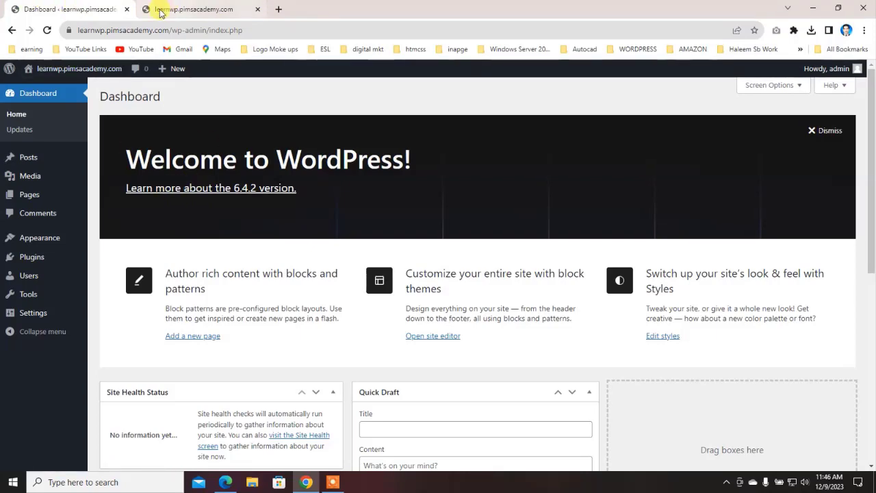
Look over the dashboard, from the welcome banner down to the activity and news widgets, and the Pages submenu
scroll(226, 290, down, 4)
scroll(225, 291, down, 2)
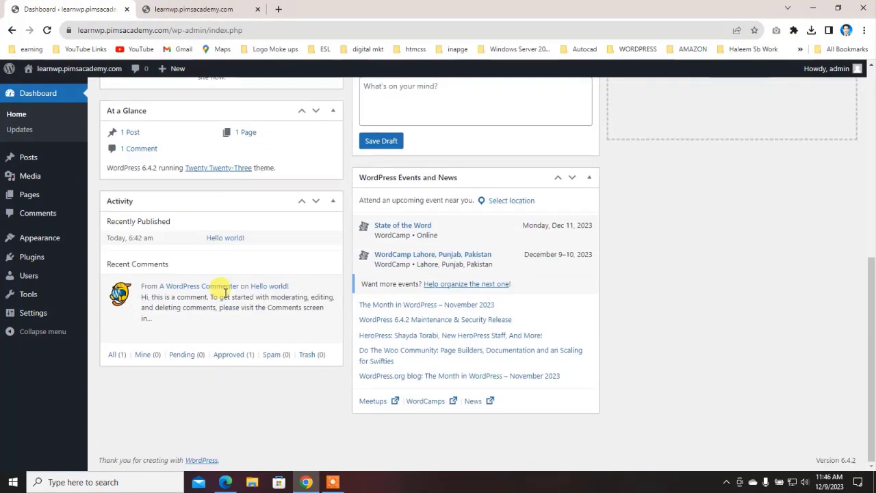
scroll(225, 290, up, 6)
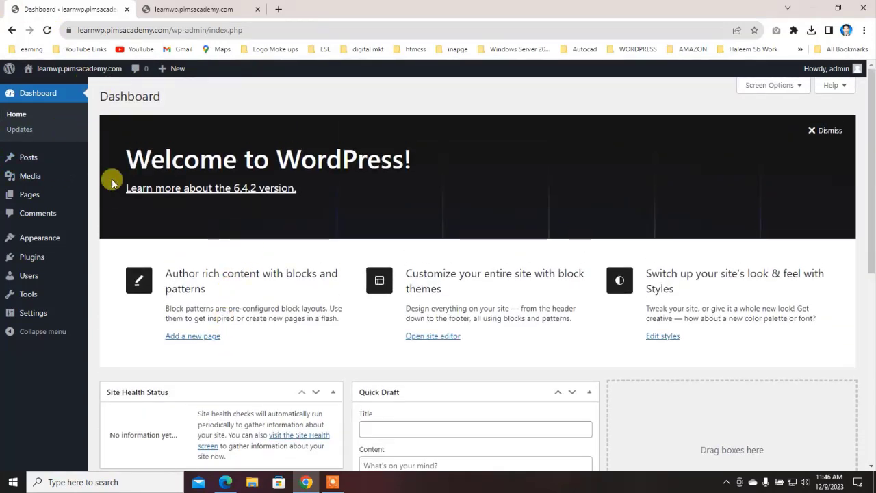
scroll(361, 320, down, 5)
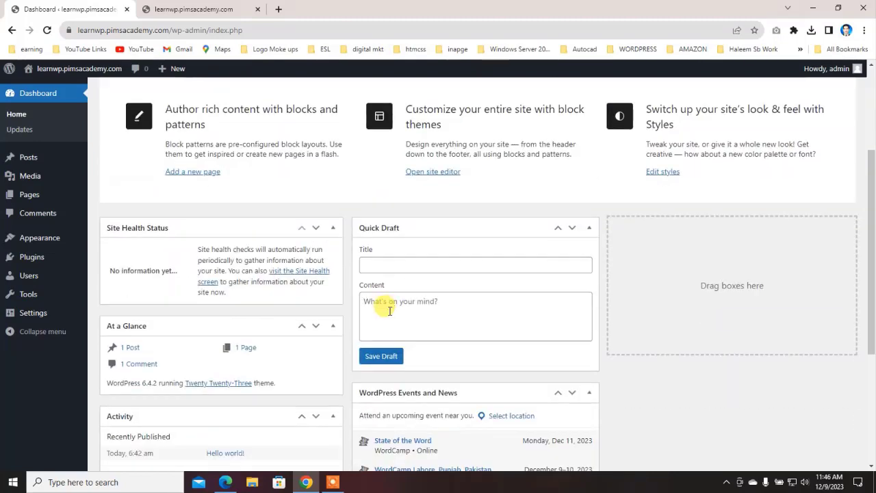
scroll(445, 315, up, 1)
scroll(463, 319, up, 5)
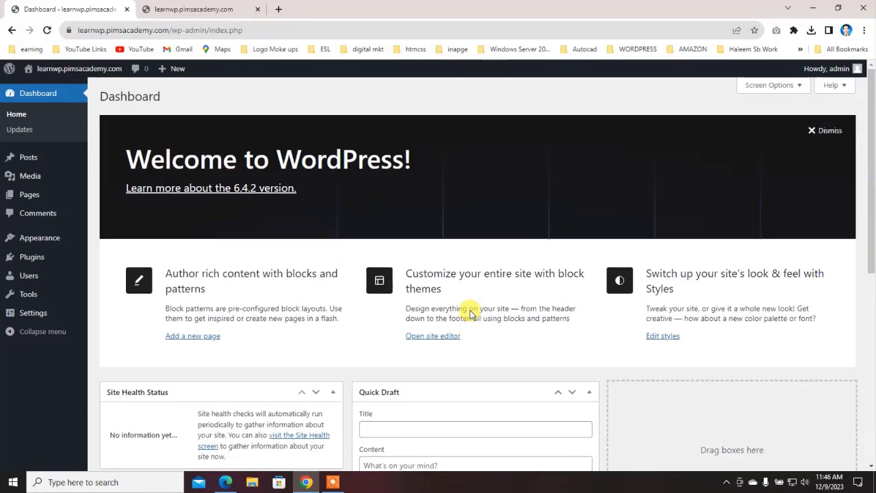
mouse_move(24, 197)
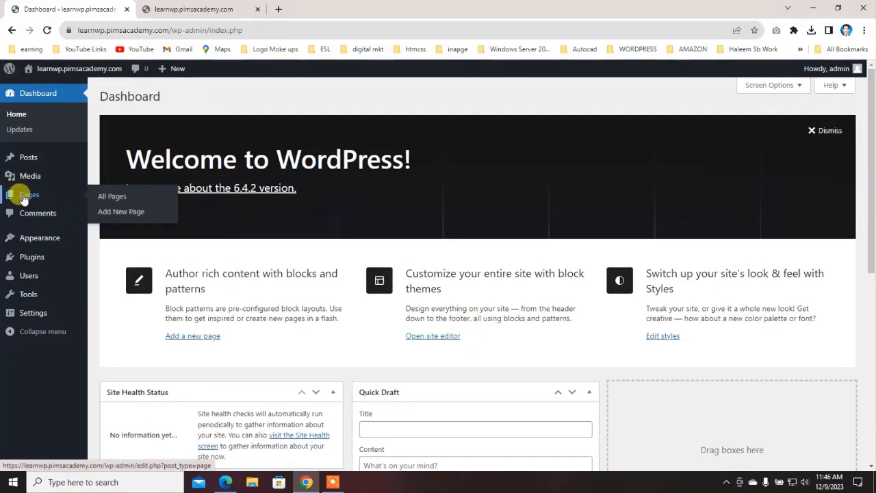
click(128, 203)
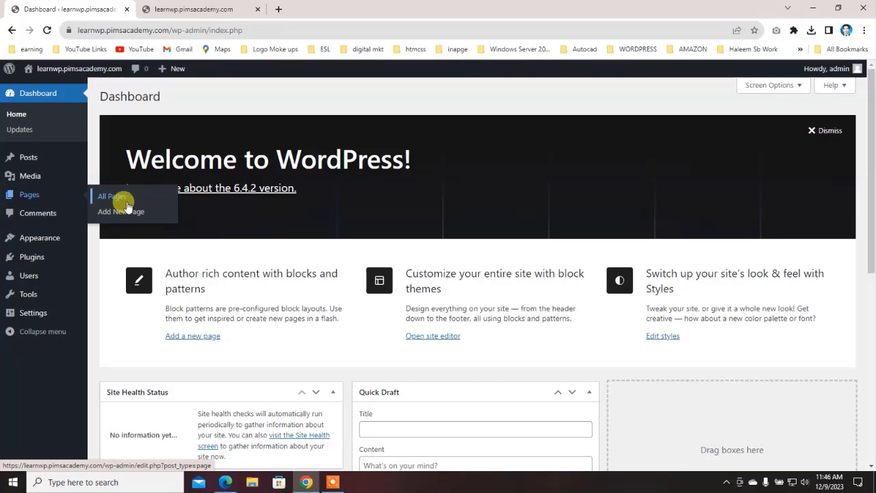
mouse_move(31, 176)
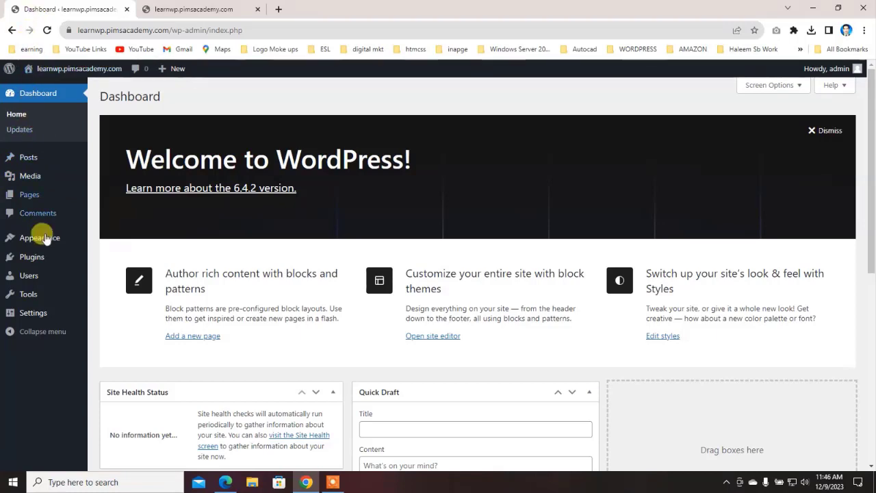
Open the list of all pages, add a new page titled "Home" and go to its empty body block
mouse_move(27, 196)
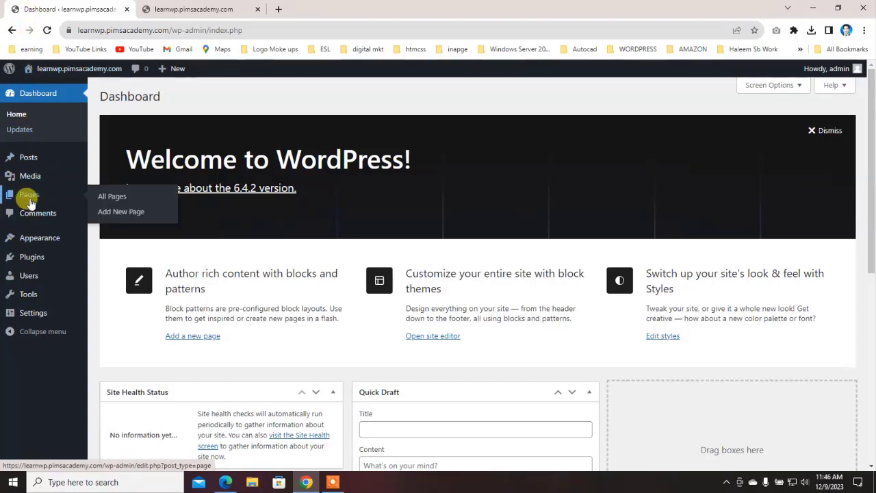
click(125, 196)
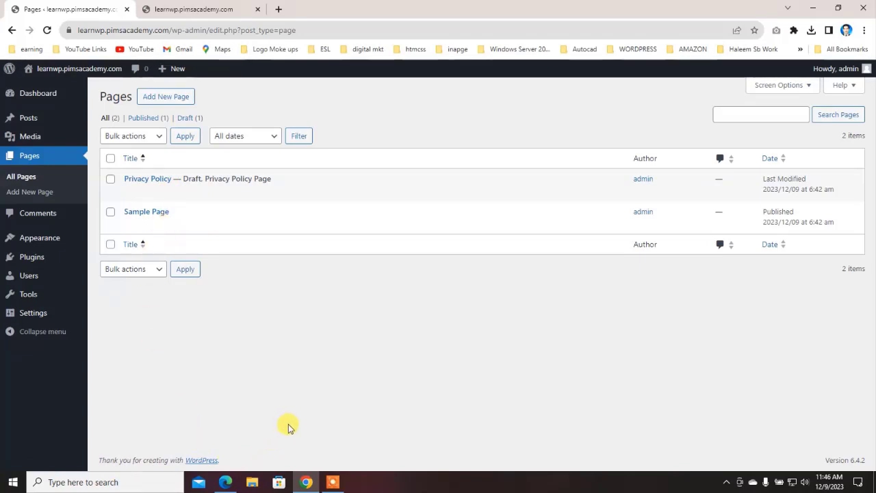
click(167, 97)
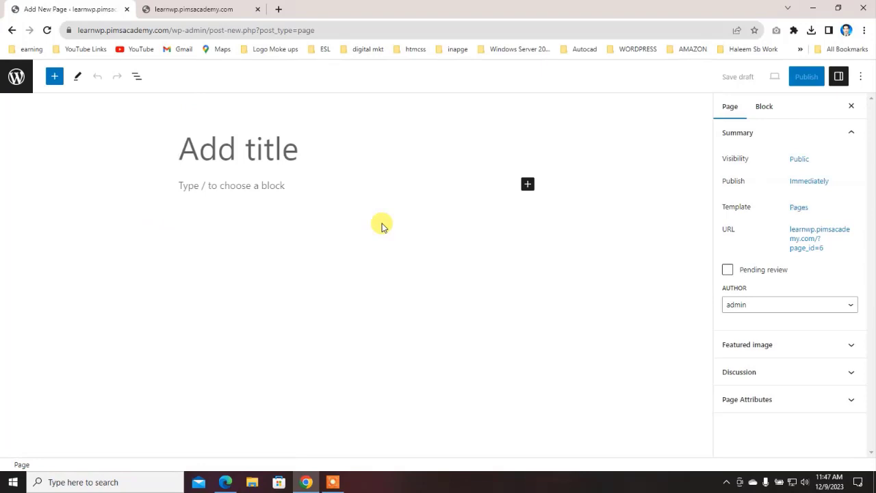
text(Home)
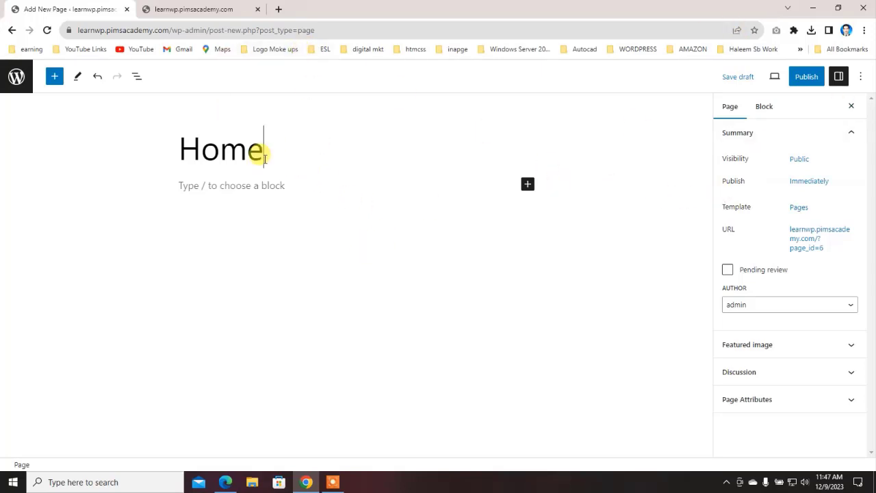
click(249, 190)
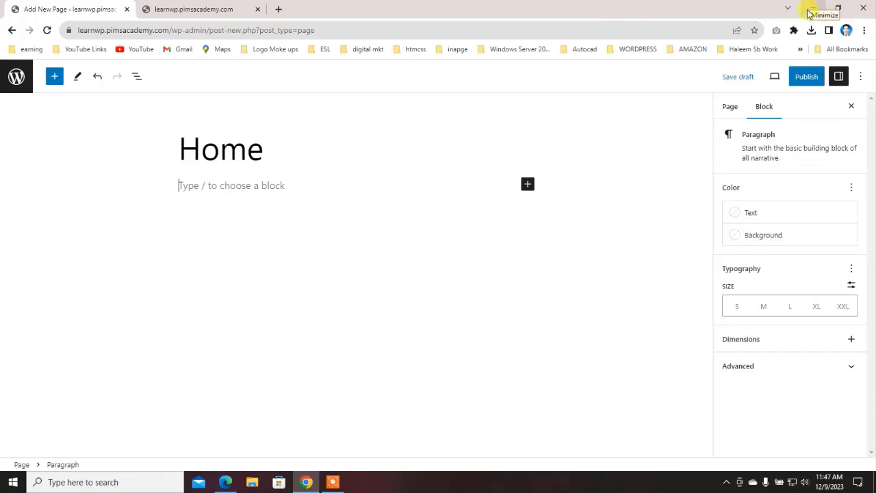
Search the web for "lorem" in a new browser tab and open the lipsum.com site
click(278, 9)
text(lorem)
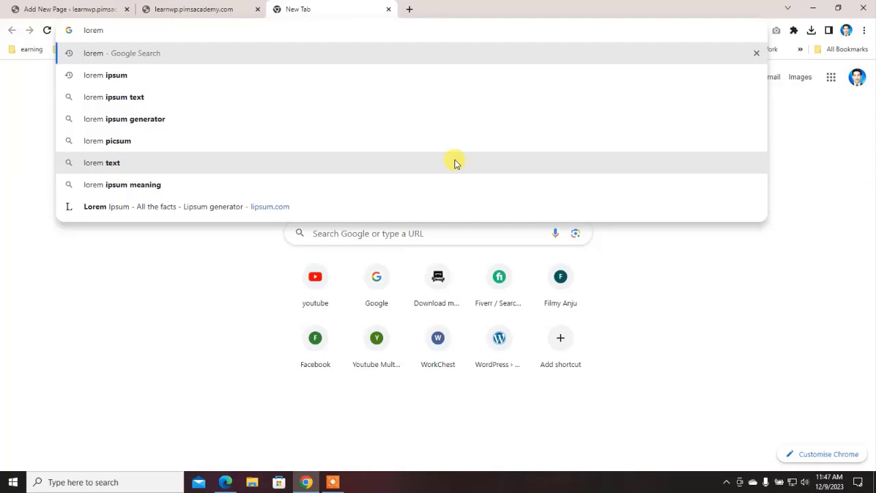
key(Return)
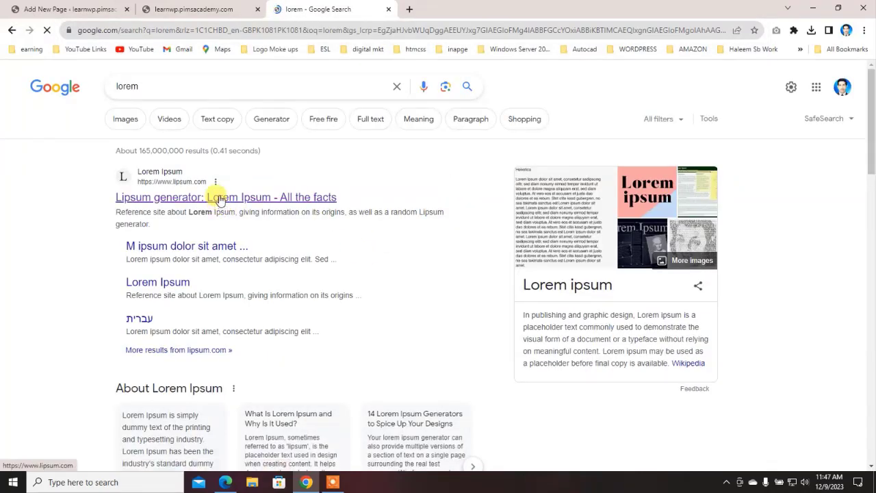
click(218, 198)
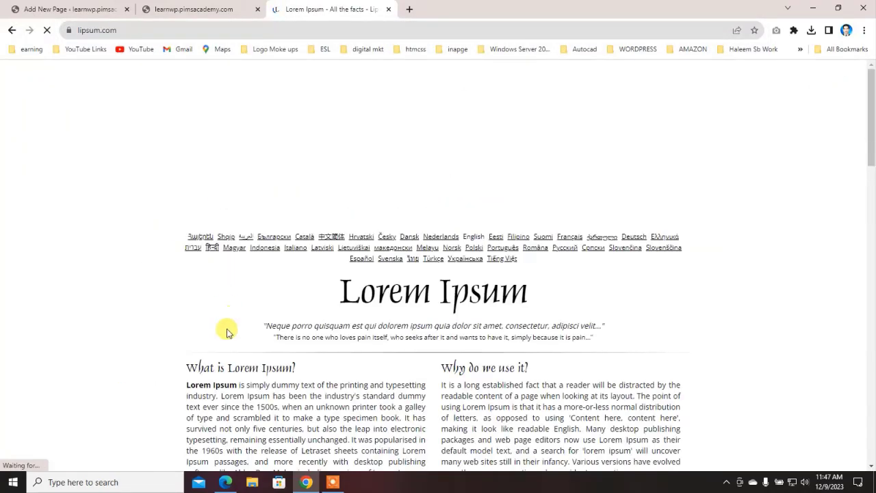
Copy the four Lorem Ipsum sections, "What is Lorem Ipsum?" through "Where can I get some?", and paste them into the Home page's body
scroll(222, 308, down, 3)
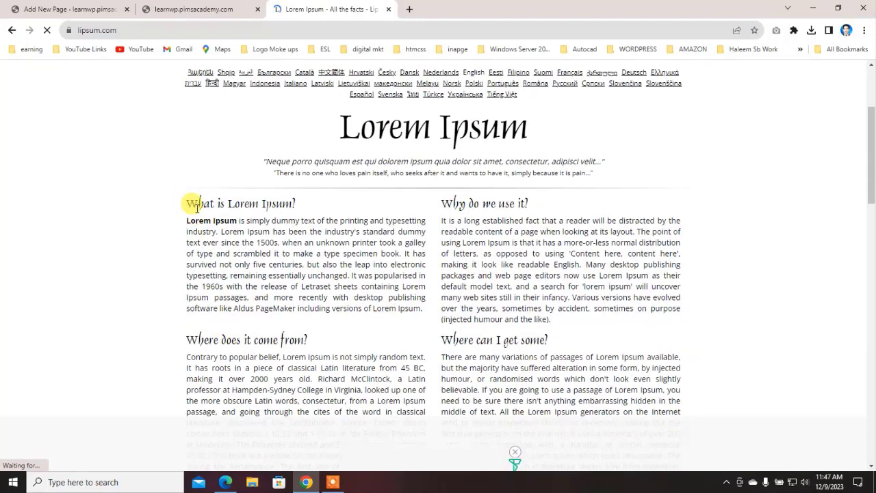
drag(196, 205, 680, 412)
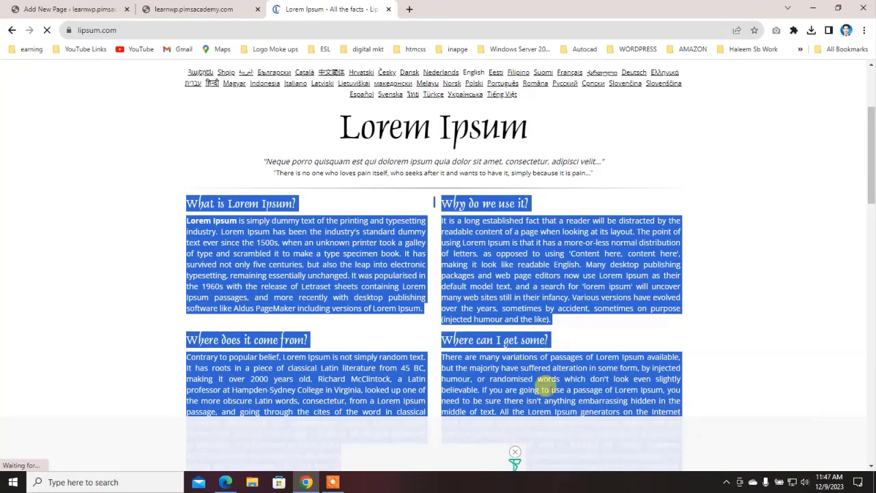
right_click(544, 387)
click(555, 285)
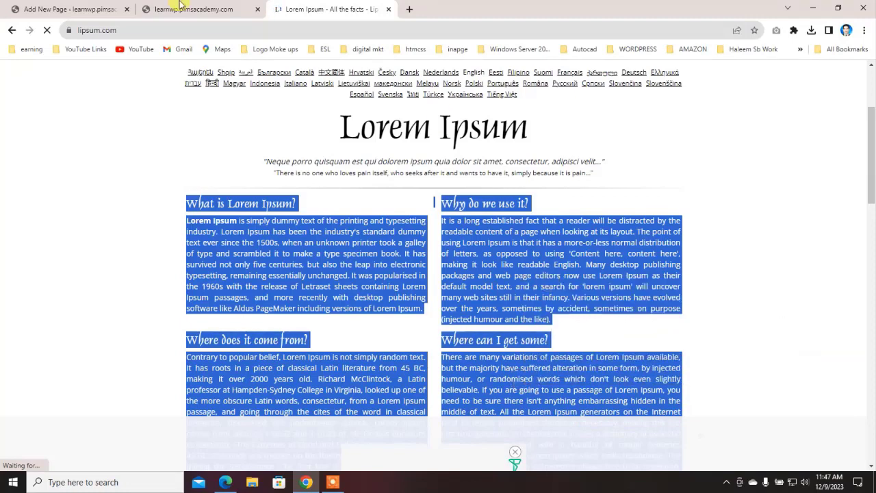
click(34, 8)
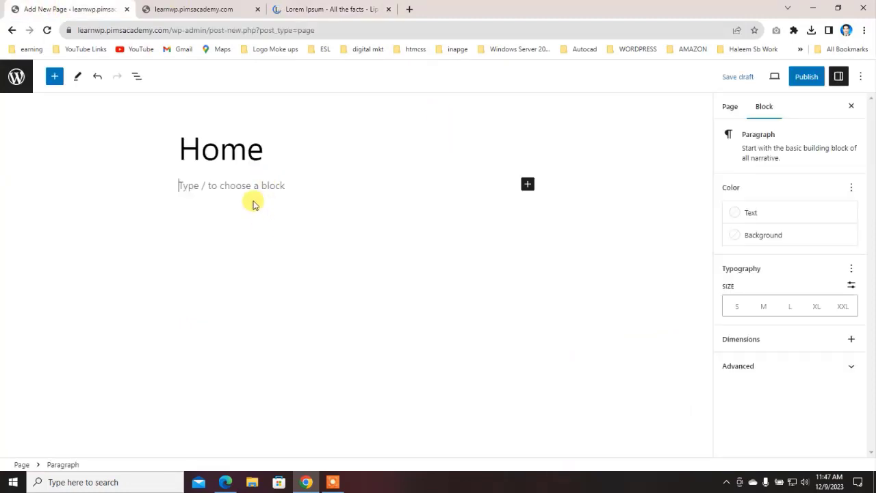
key(ctrl+v)
Delete the unwanted table block at the end of the pasted content
scroll(295, 280, up, 2)
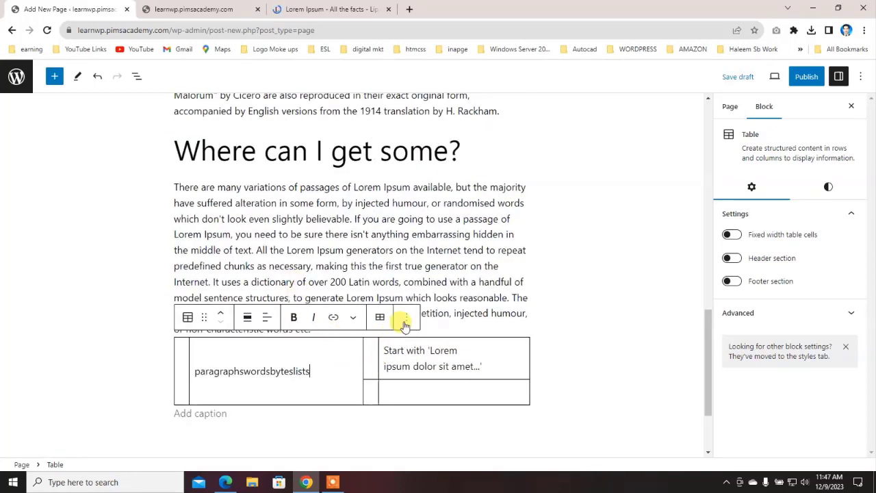
click(404, 318)
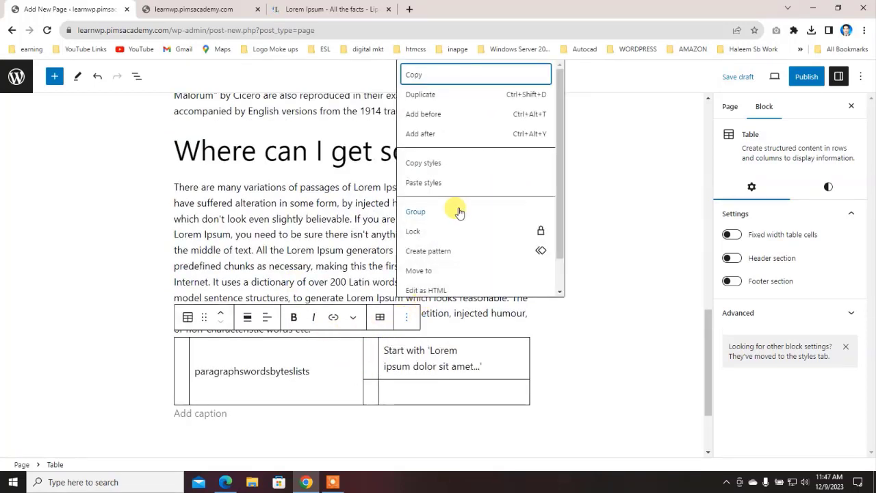
scroll(455, 188, down, 1)
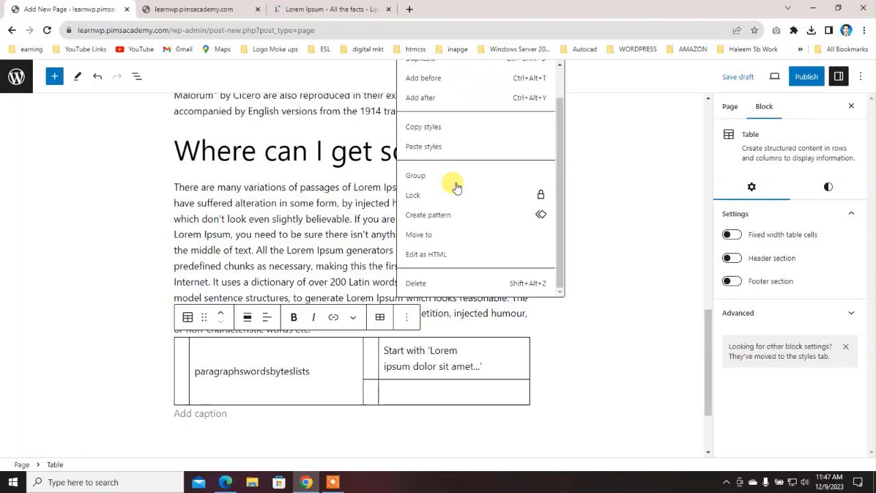
click(438, 284)
Change the "What is Lorem Ipsum?" heading to heading level H1
scroll(278, 293, up, 8)
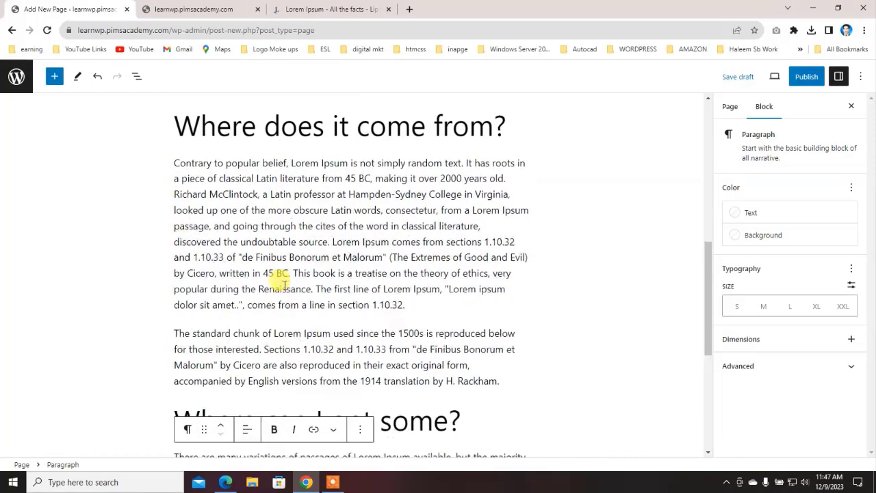
scroll(280, 276, up, 3)
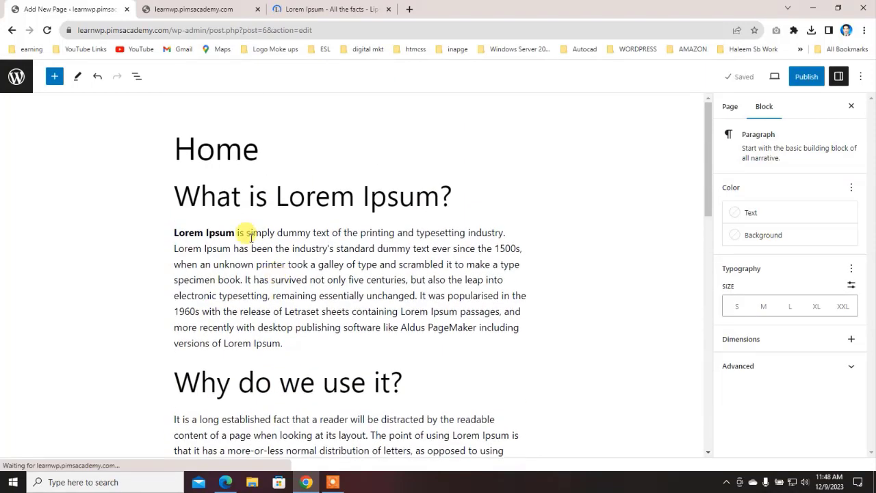
click(176, 195)
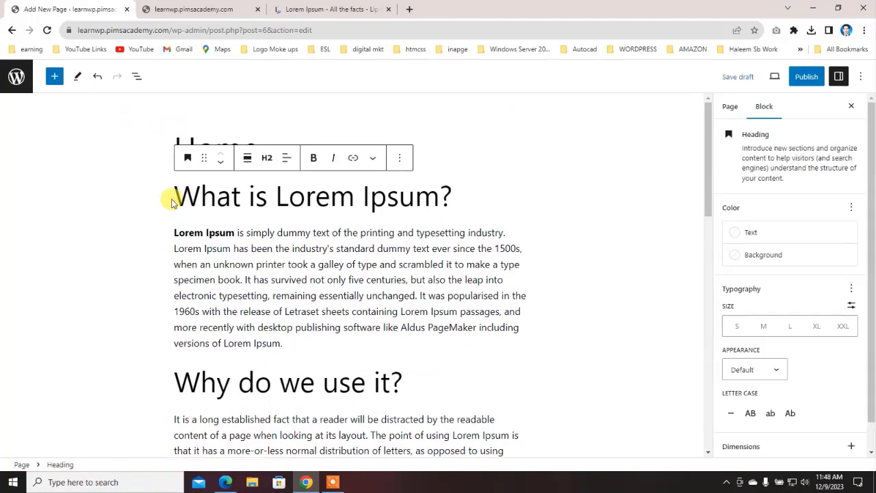
click(354, 198)
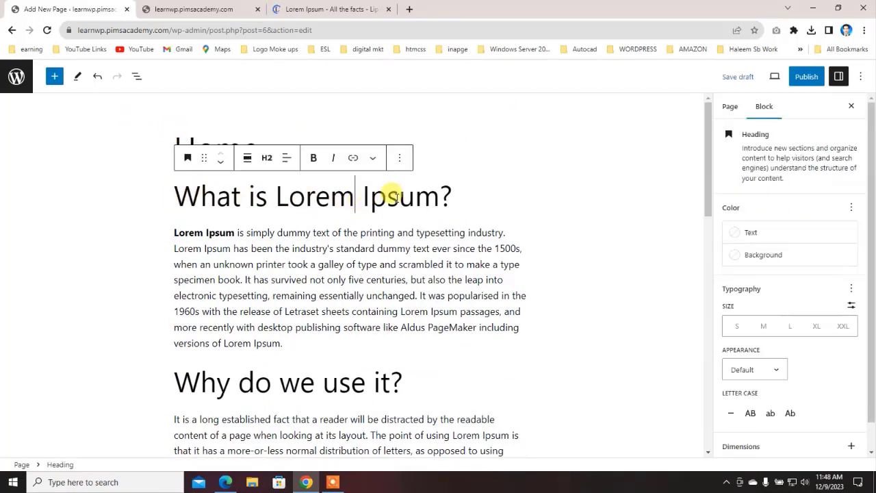
drag(448, 196, 172, 194)
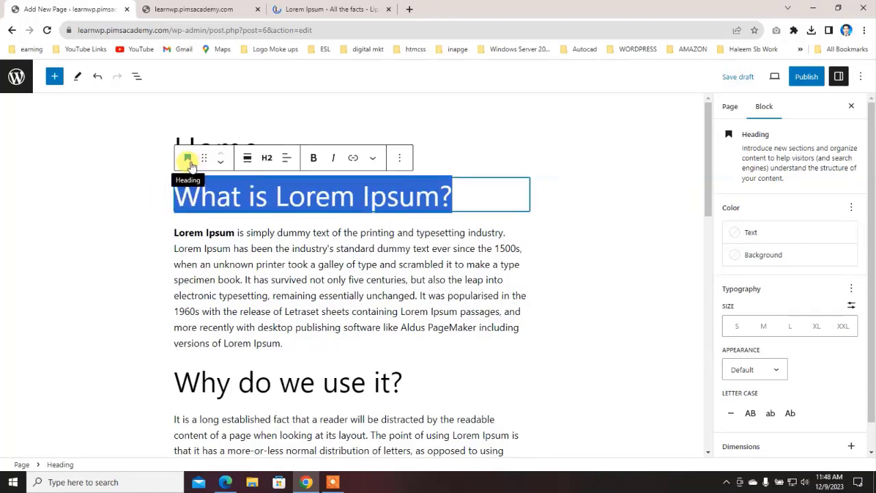
click(189, 161)
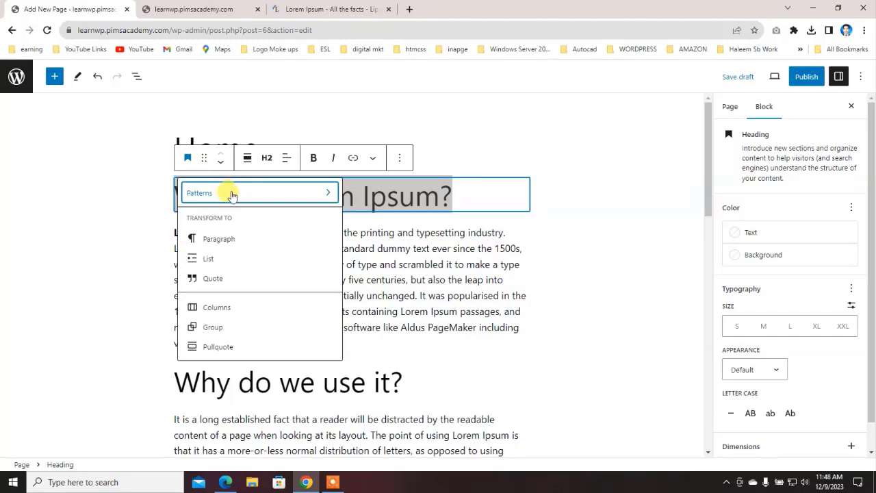
click(263, 158)
click(272, 194)
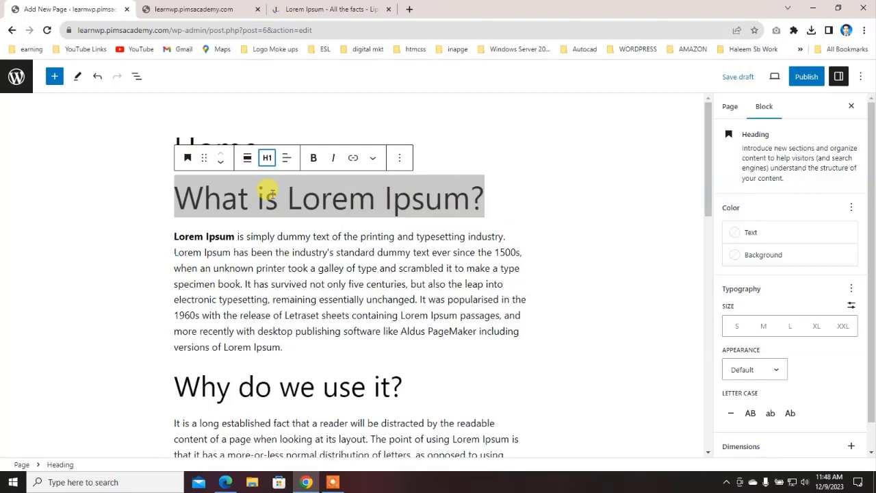
Move the "What is Lorem Ipsum?" heading below its paragraph and back above it
click(222, 163)
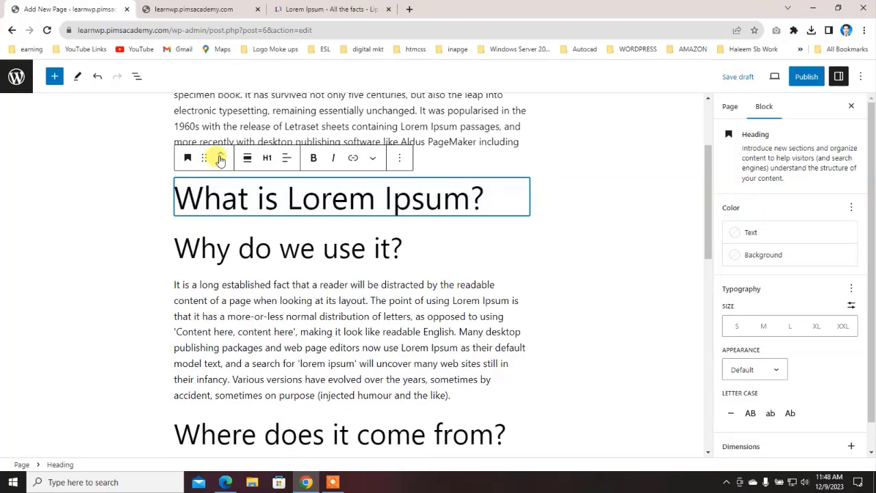
click(221, 154)
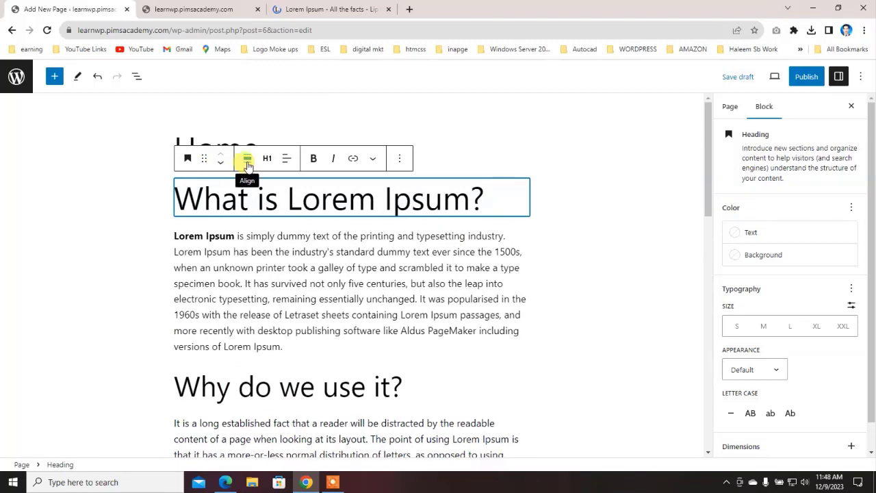
Switch the "What is Lorem Ipsum?" heading's alignment to Wide width, to Full width, and back to None
click(247, 162)
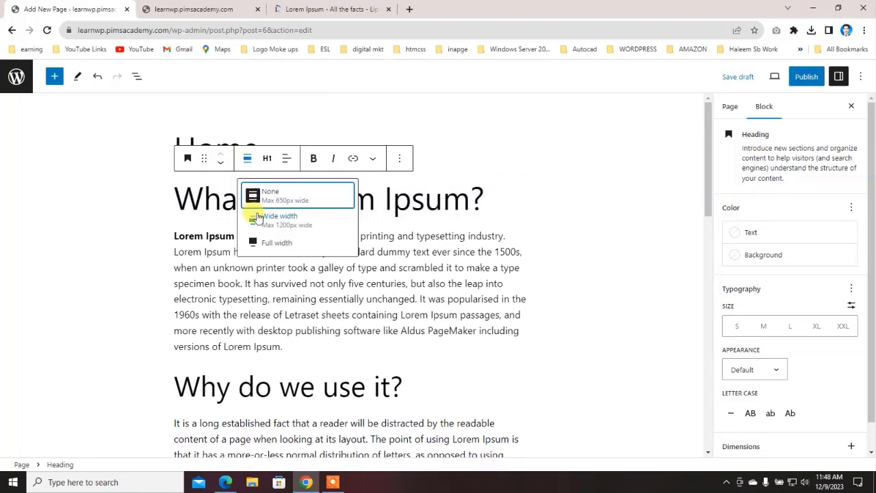
click(258, 223)
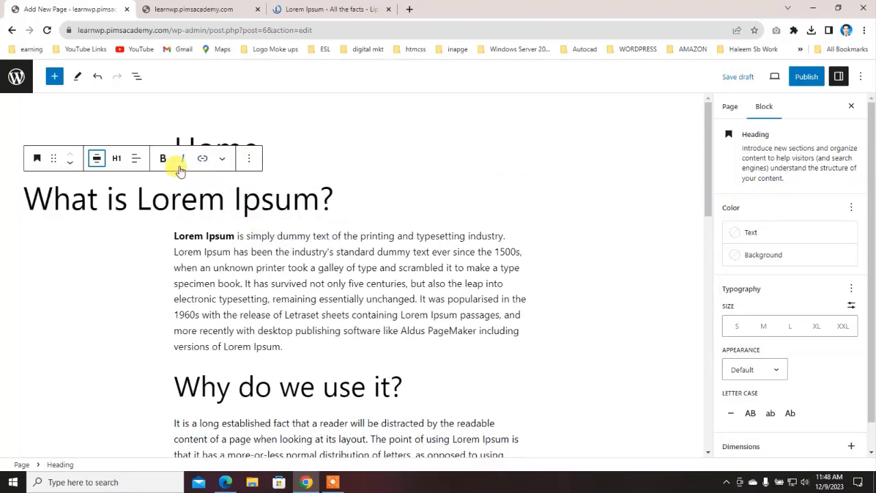
click(99, 159)
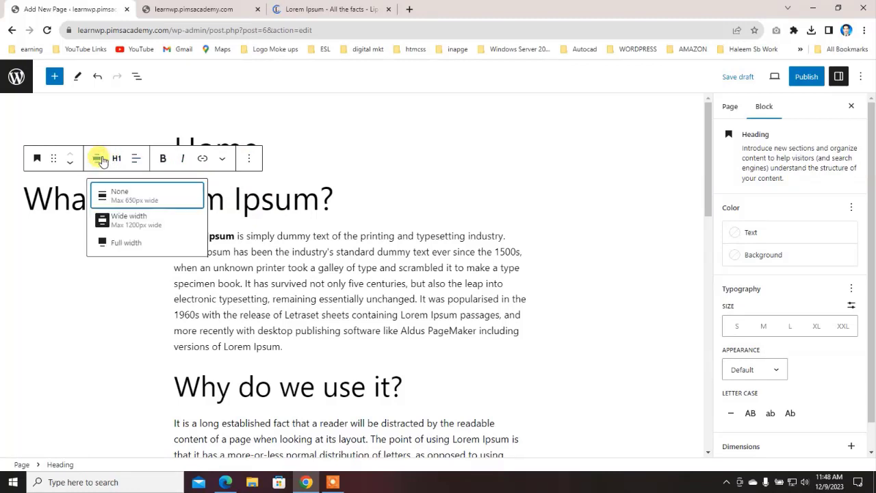
click(136, 245)
click(71, 164)
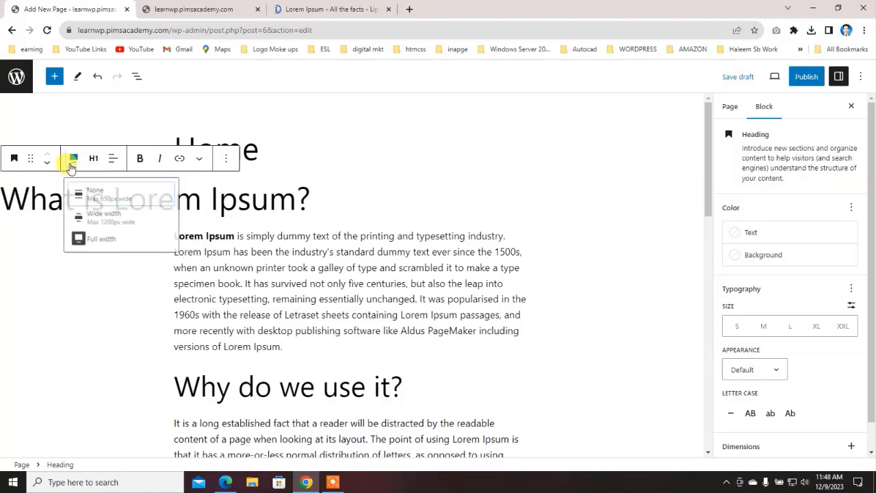
click(80, 198)
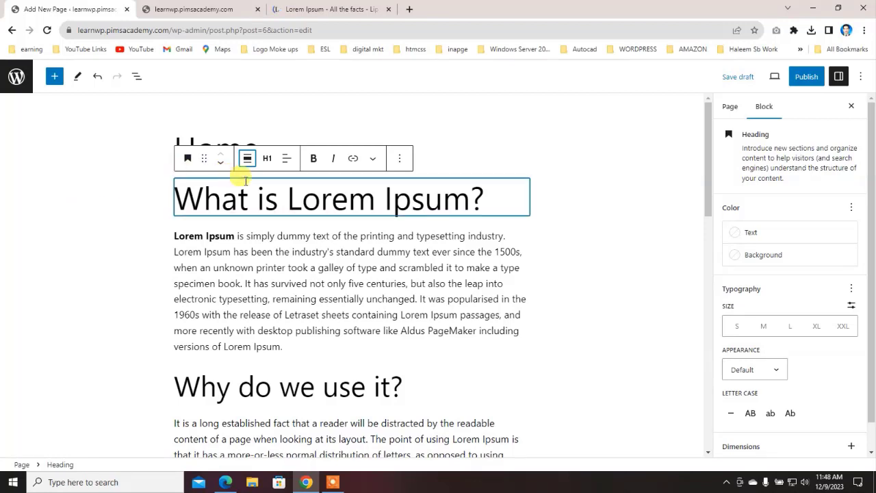
Apply bold and italic to the "What is Lorem Ipsum?" heading and remove both again
click(317, 159)
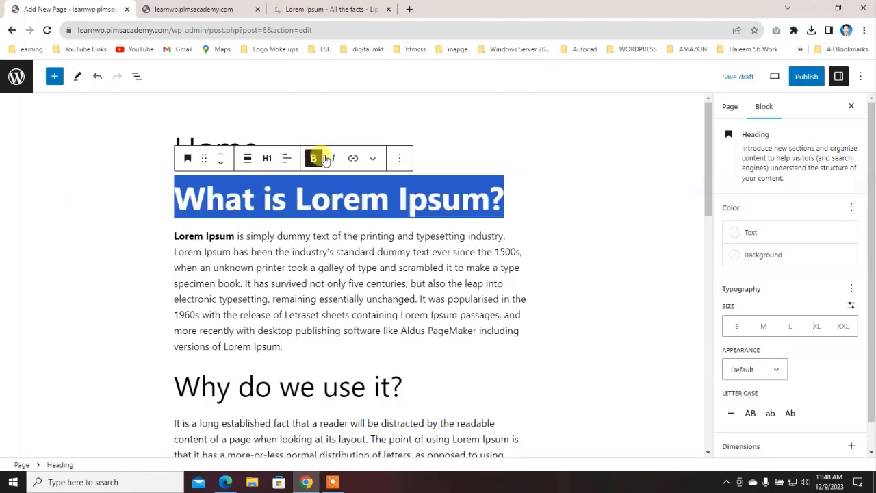
click(334, 159)
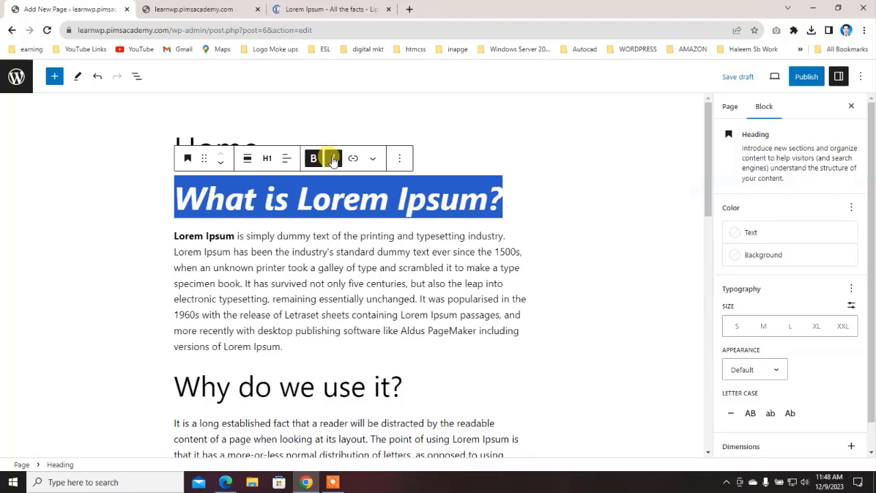
click(331, 160)
click(315, 162)
Select the words "Lorem Ipsum" at the end of the first paragraph and start adding a link to them
click(245, 292)
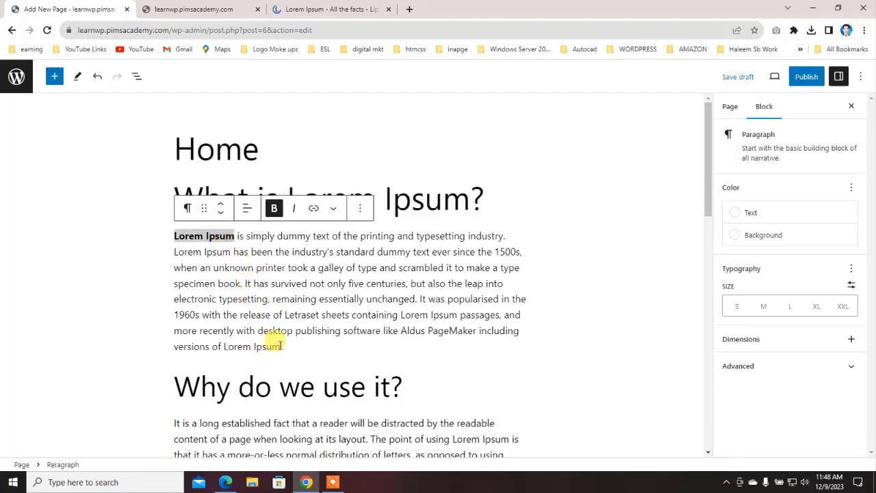
drag(279, 347, 225, 345)
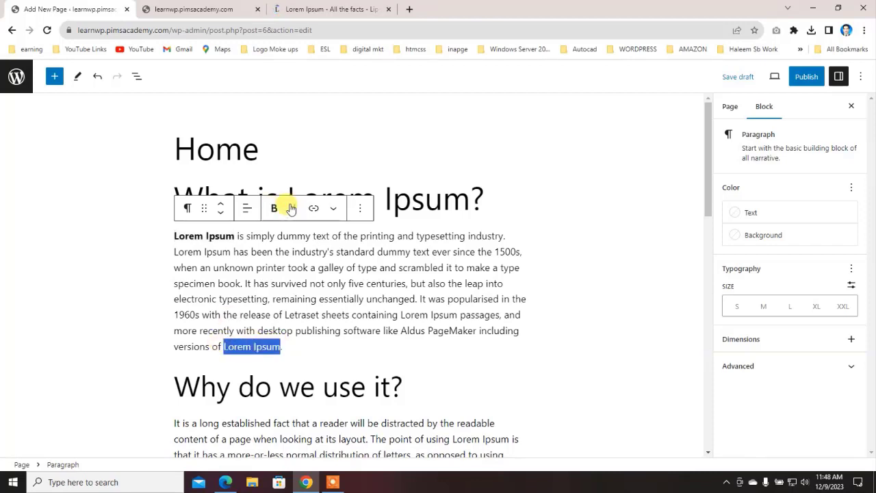
click(313, 209)
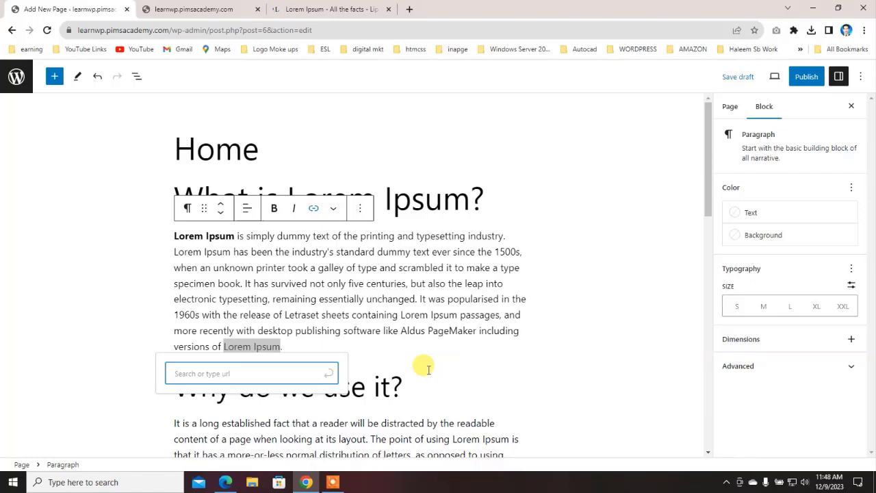
Load pictacademy.com in place of the lipsum.com page and copy its web address
click(370, 9)
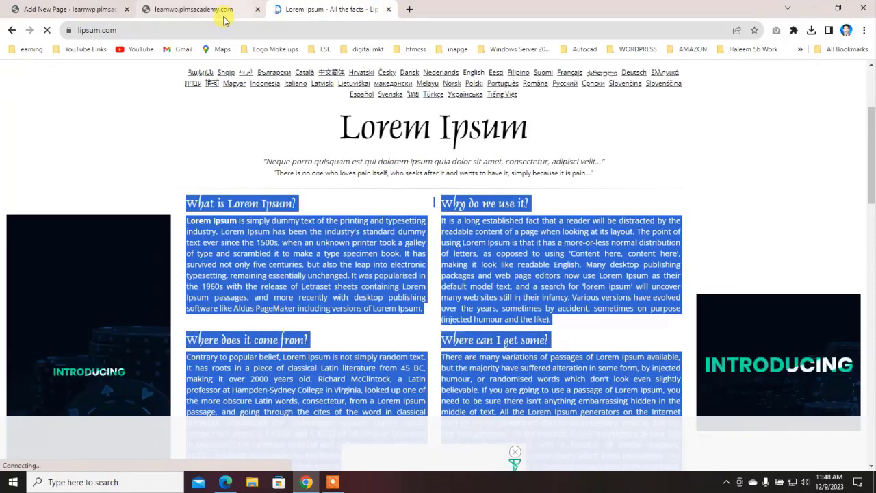
click(208, 10)
click(203, 30)
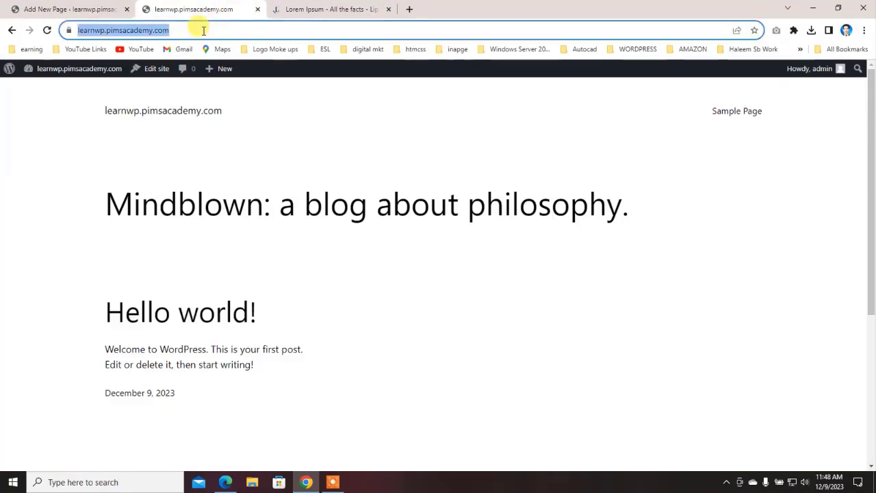
click(340, 9)
click(240, 28)
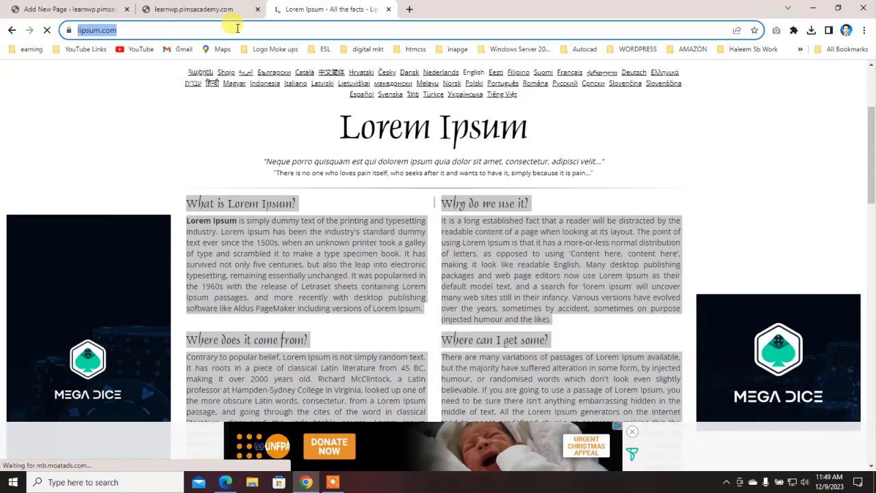
text(pictacademy)
key(Return)
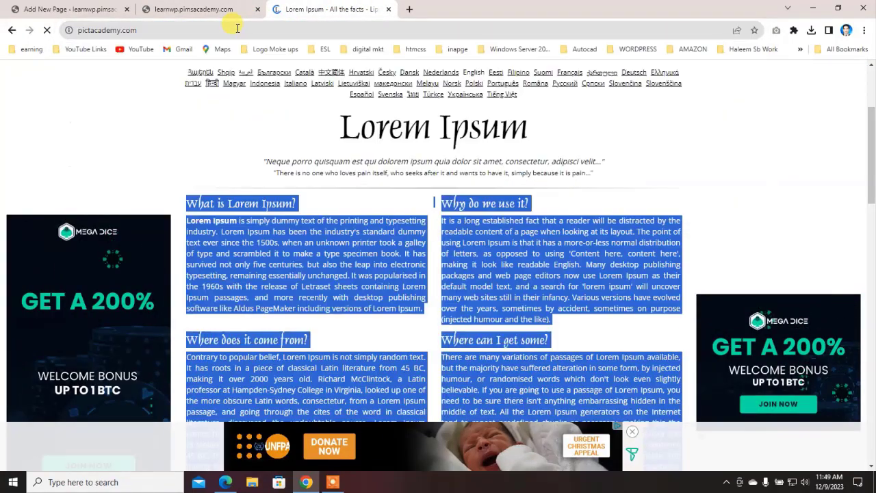
click(127, 29)
right_click(122, 30)
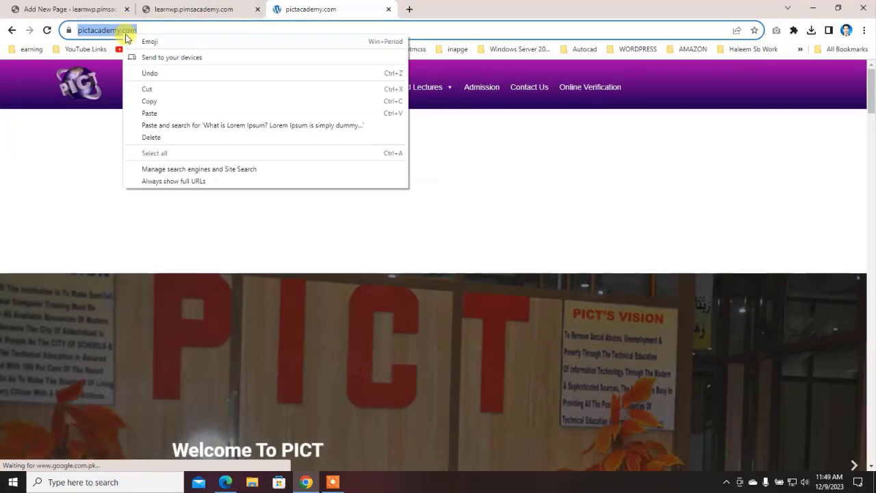
click(165, 108)
click(65, 9)
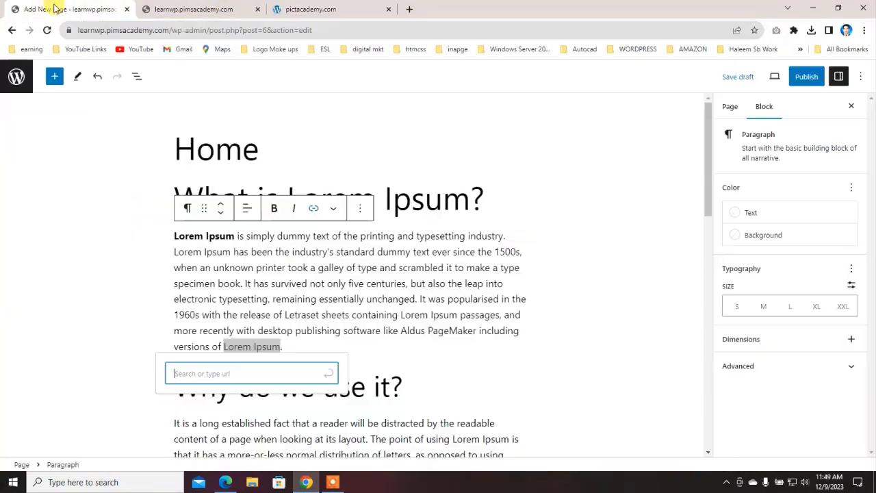
click(196, 373)
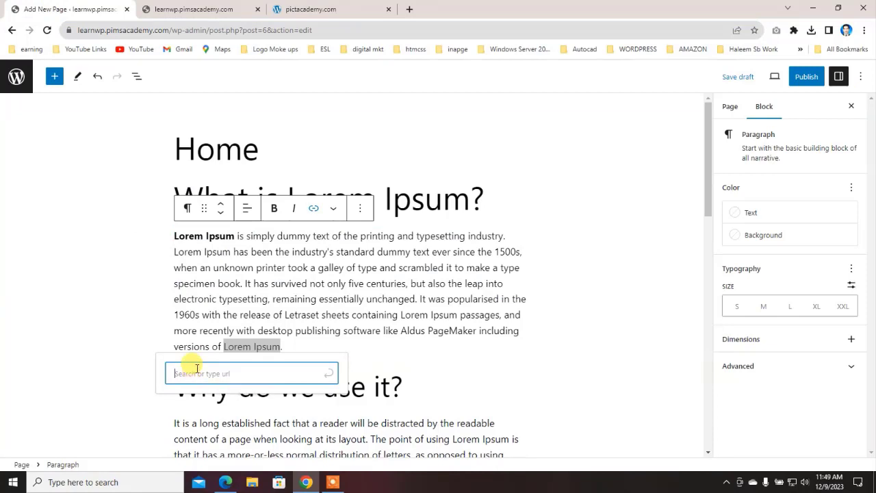
key(ctrl+v)
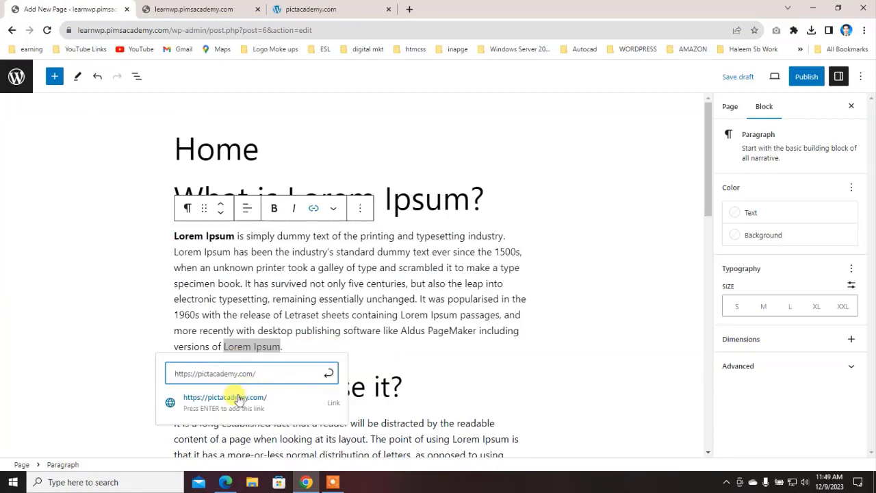
click(408, 369)
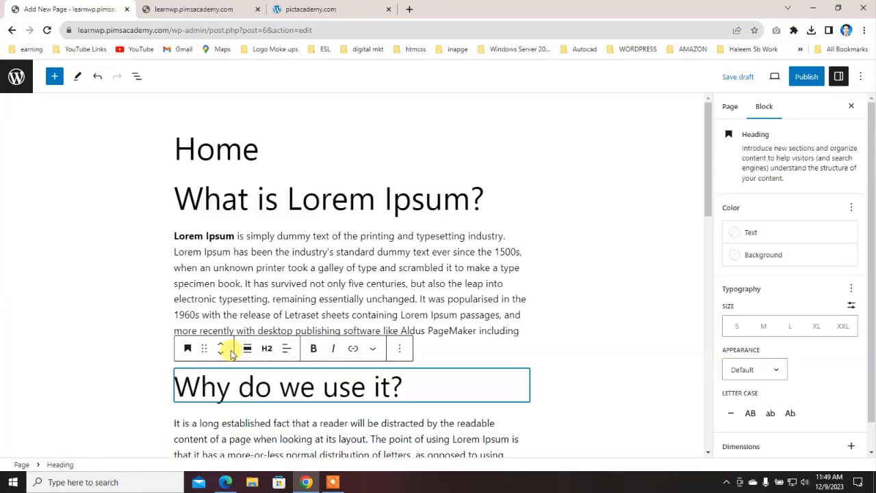
click(430, 315)
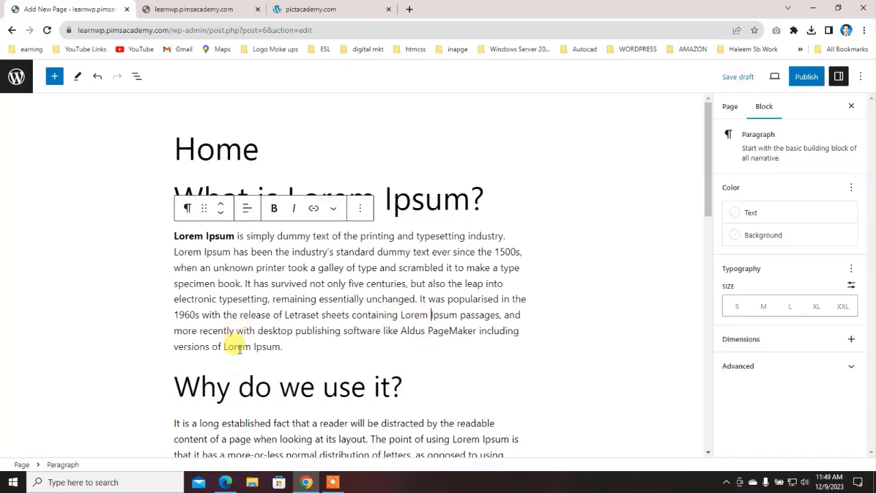
click(313, 210)
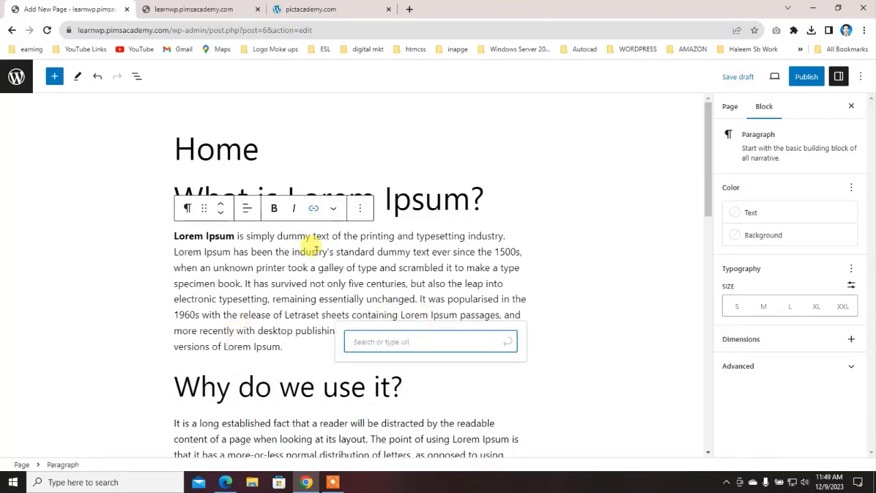
click(306, 347)
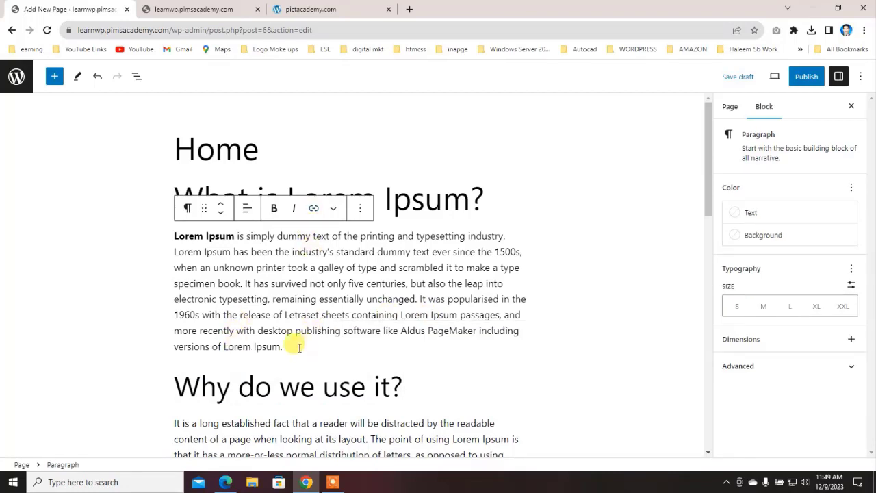
click(359, 209)
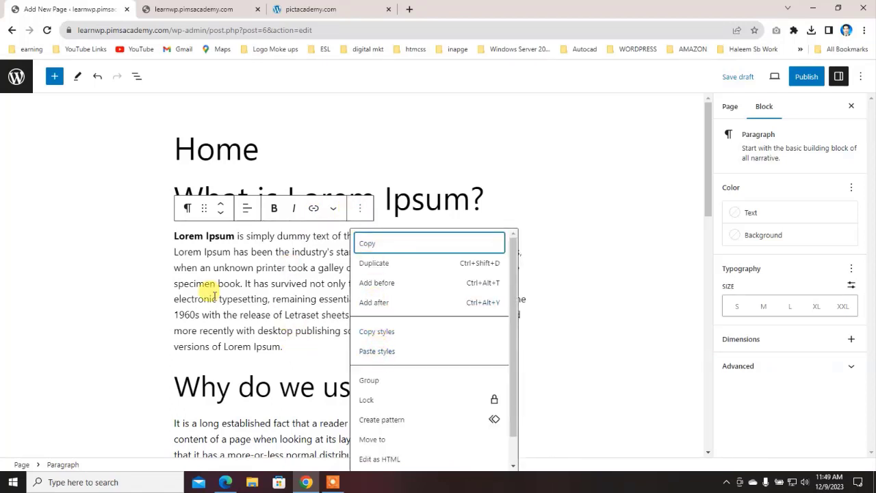
click(238, 311)
Insert an Image block between the first paragraph and the "Why do we use it?" heading
scroll(240, 305, down, 3)
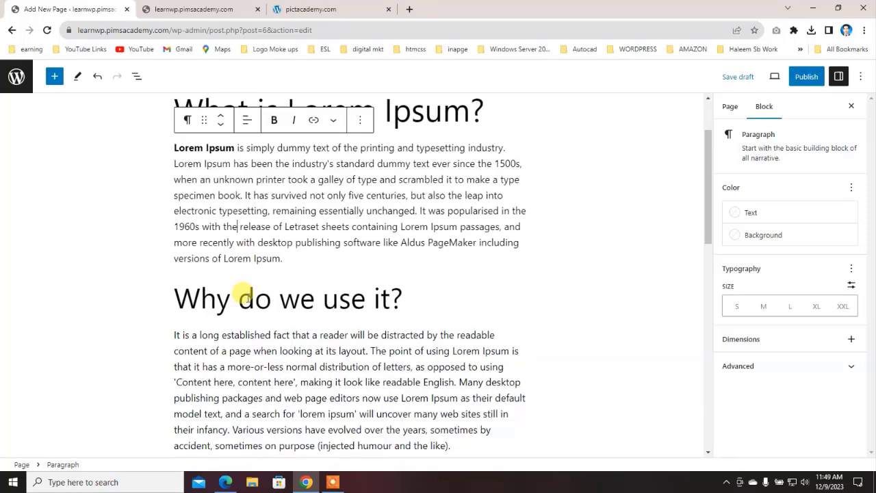
scroll(253, 275, up, 1)
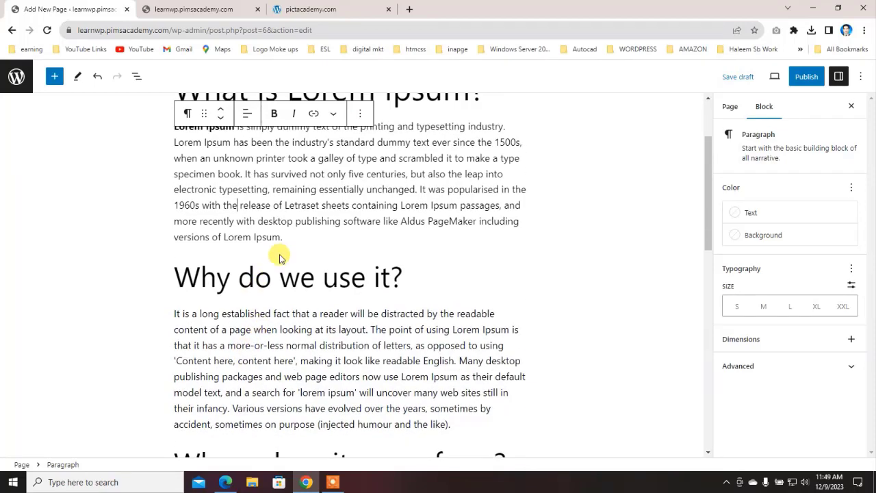
click(298, 241)
key(Return)
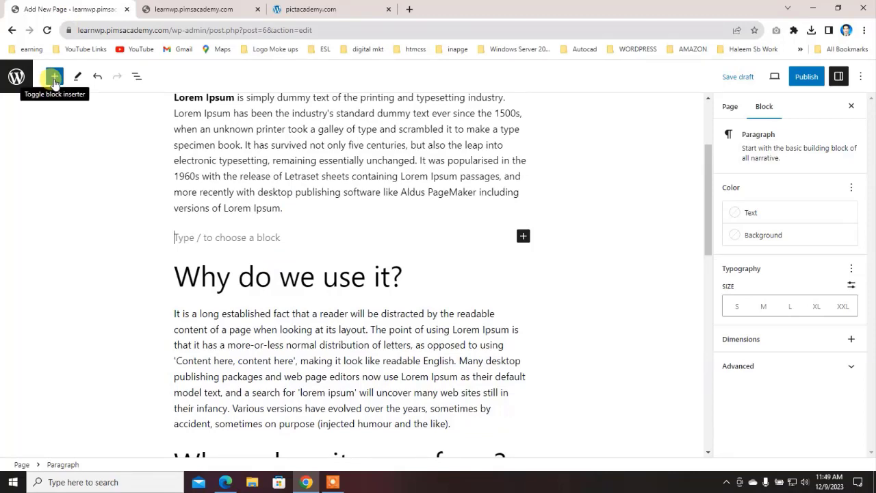
click(54, 80)
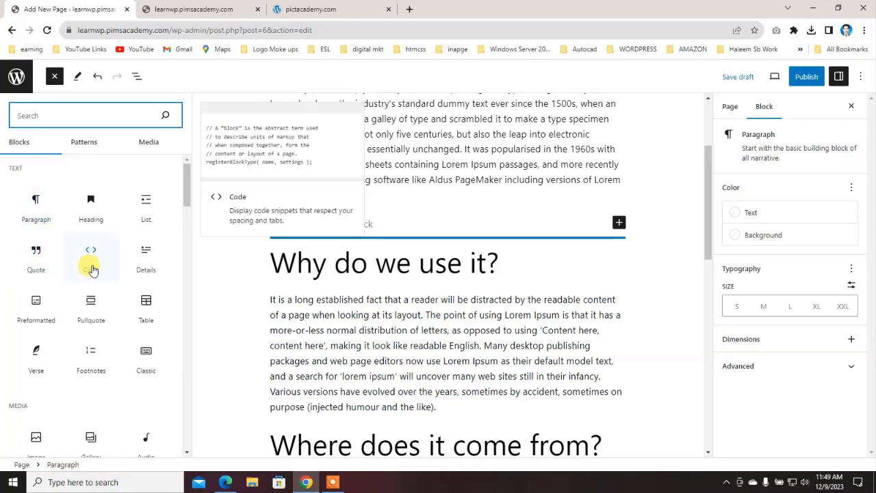
scroll(94, 320, down, 2)
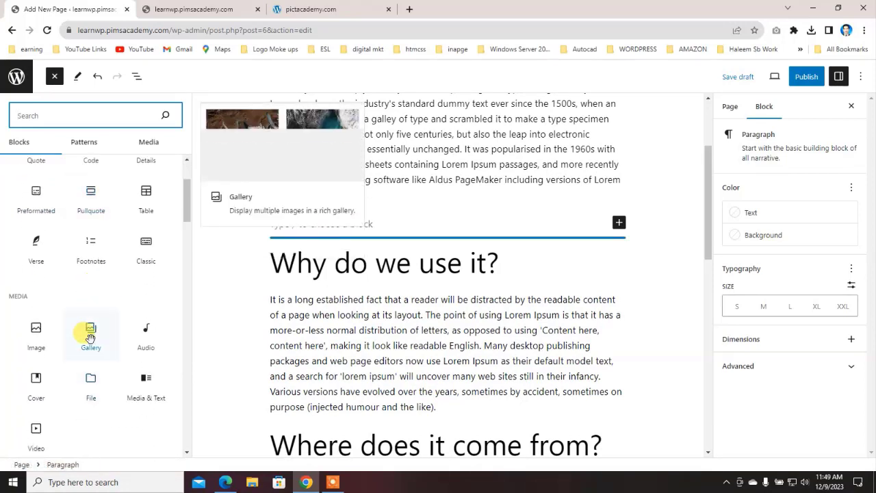
click(36, 331)
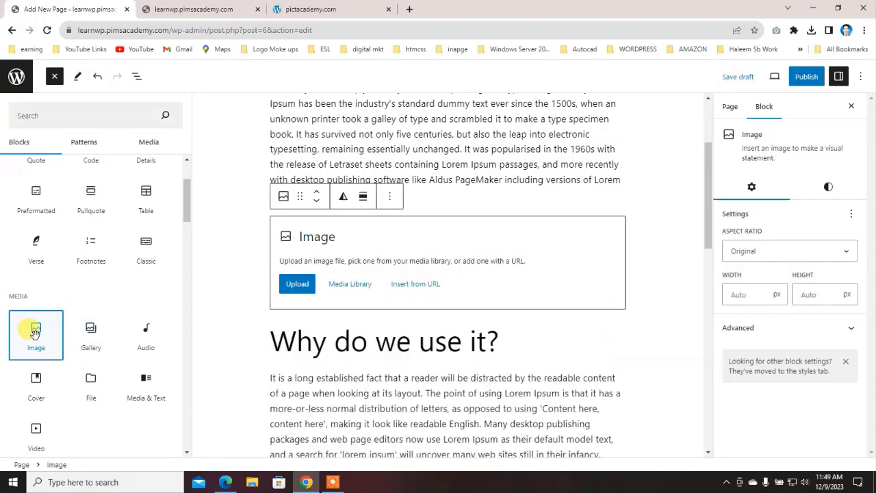
click(299, 291)
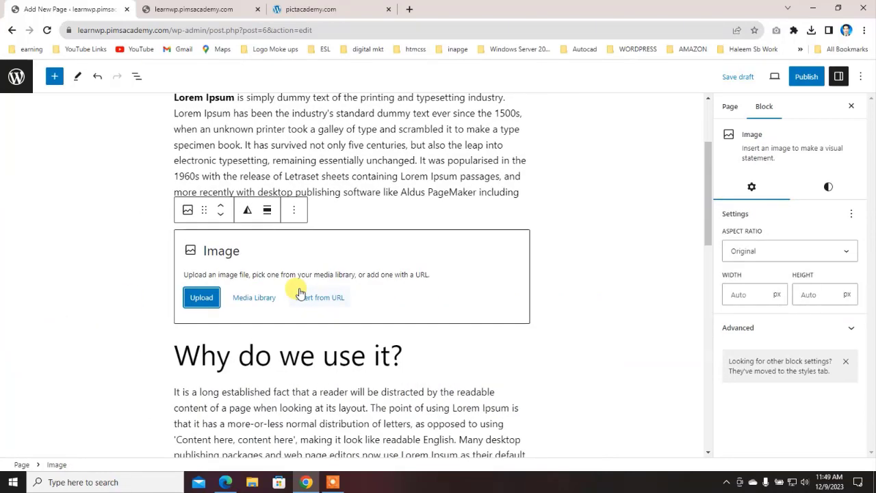
Upload the crossed-knives picture "[CooL GuY] {{a2zRG}} (51)" from the Walls folder on drive E: into the Image block
click(207, 302)
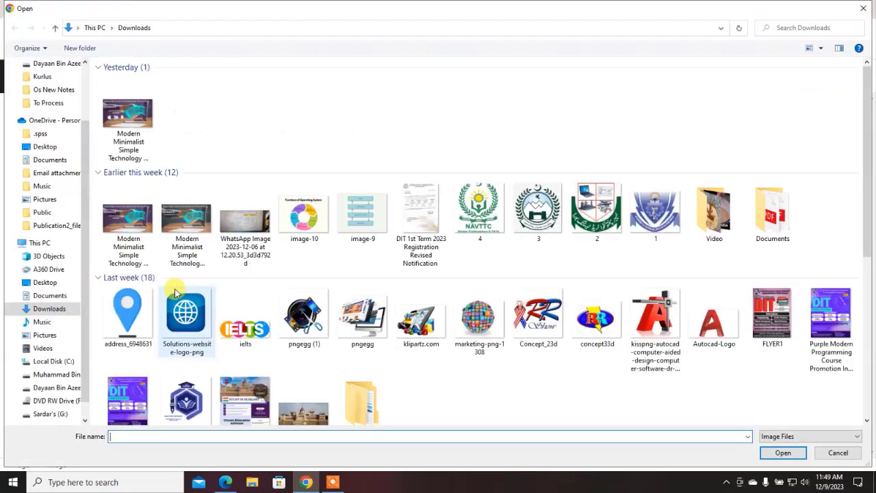
scroll(219, 294, down, 5)
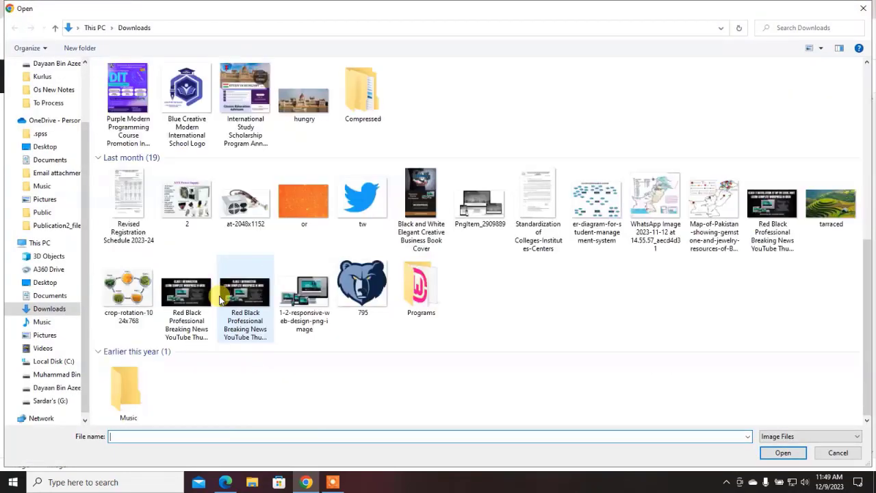
scroll(220, 296, up, 5)
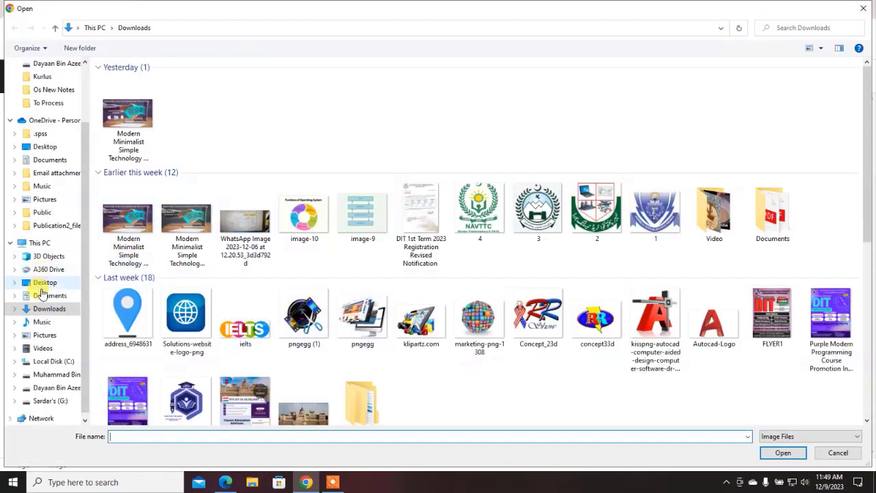
scroll(38, 359, down, 1)
click(39, 373)
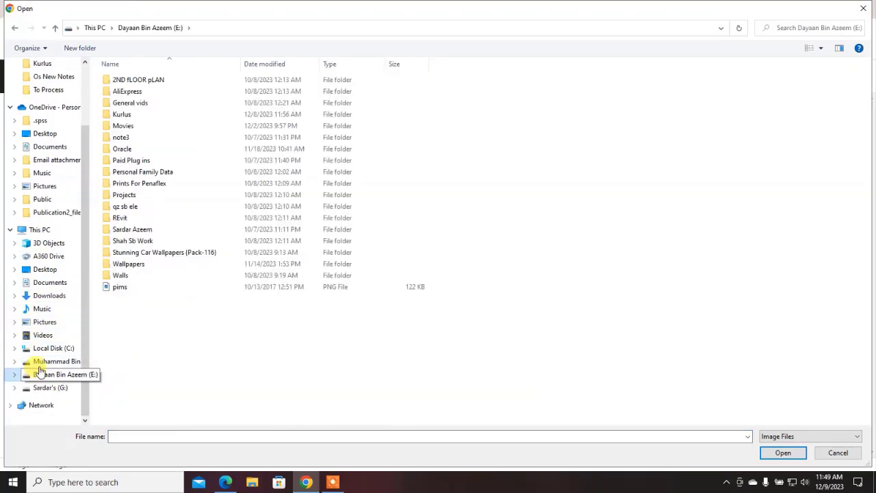
double_click(119, 275)
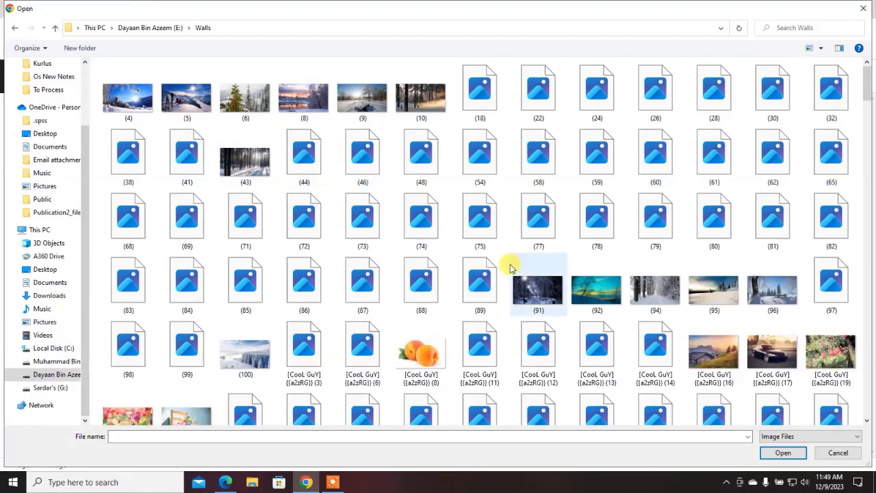
scroll(434, 288, down, 3)
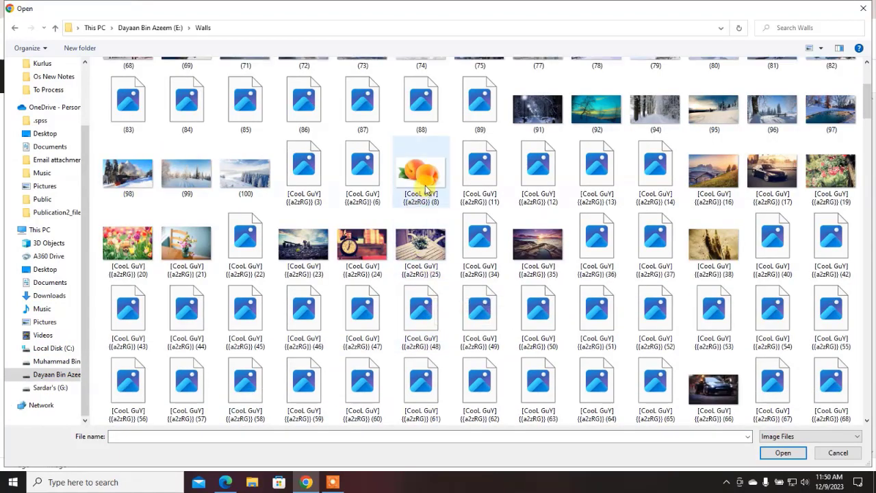
click(115, 238)
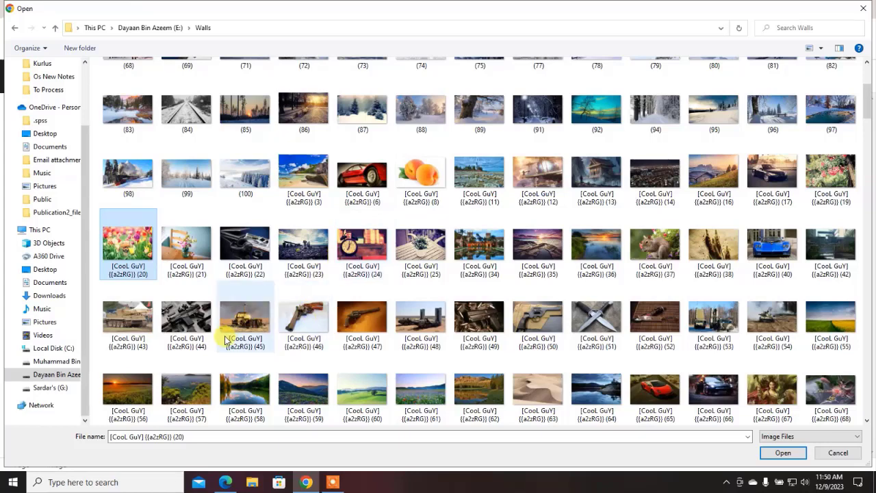
click(584, 319)
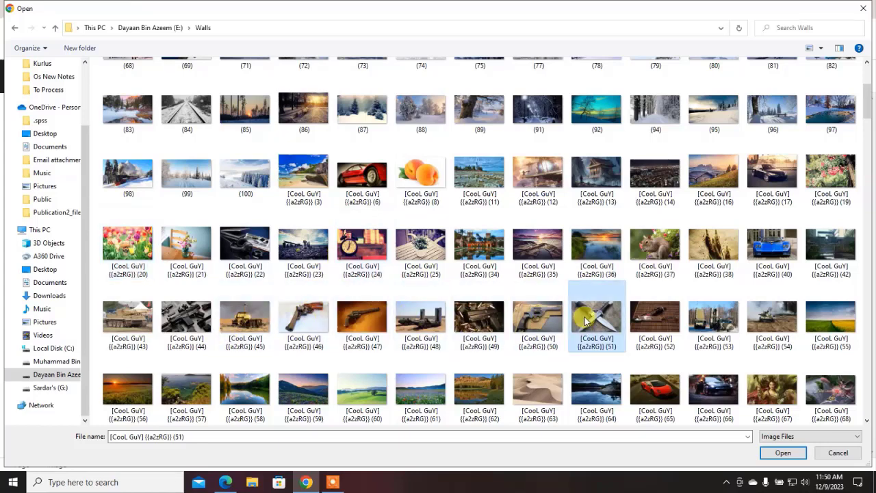
click(782, 453)
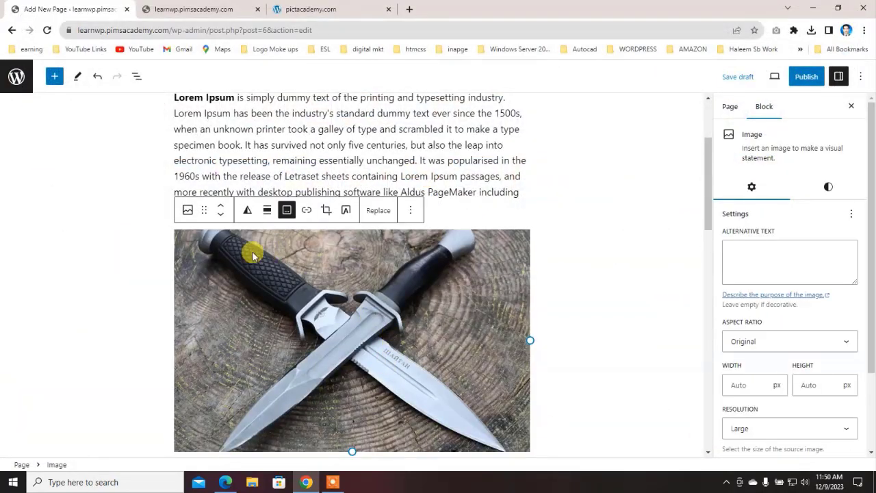
scroll(243, 248, down, 3)
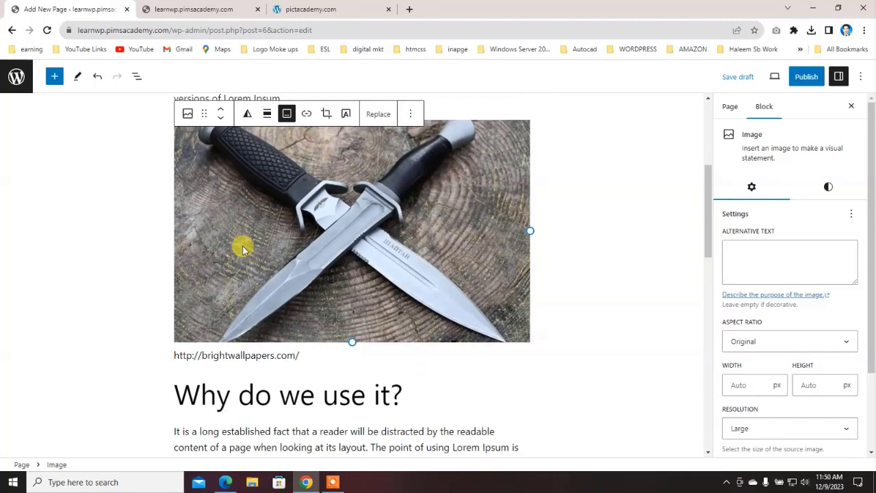
scroll(243, 248, up, 2)
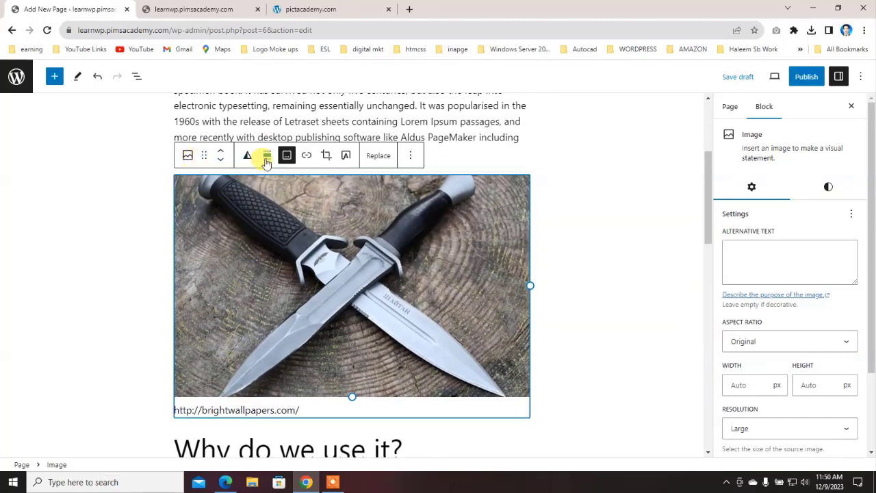
click(185, 156)
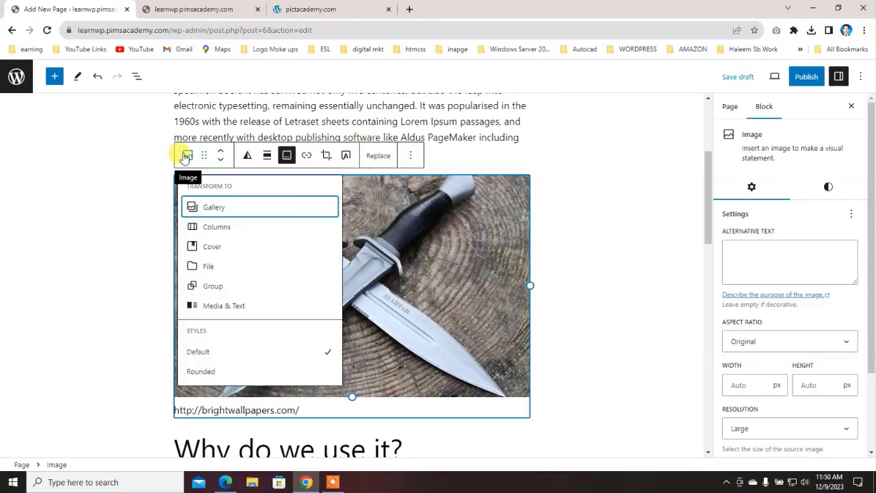
click(185, 156)
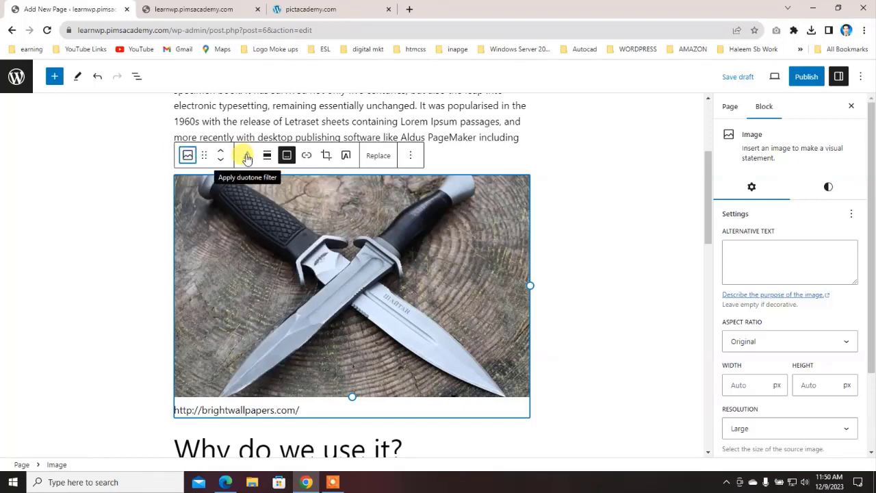
click(592, 323)
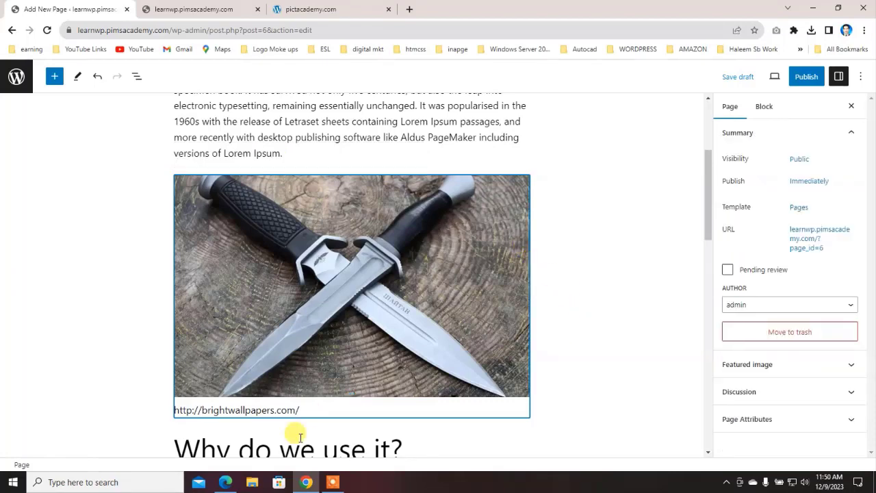
Delete the web address caption beneath the knives image and deselect the block
click(313, 409)
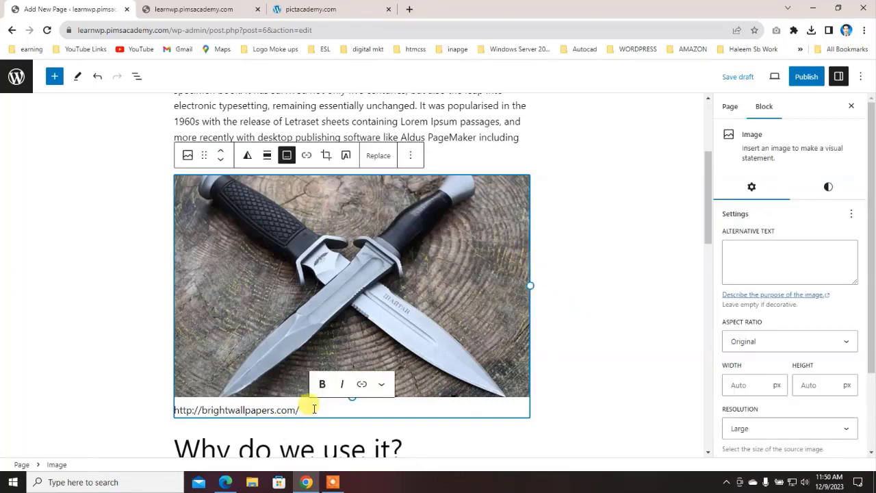
key(BackSpace)
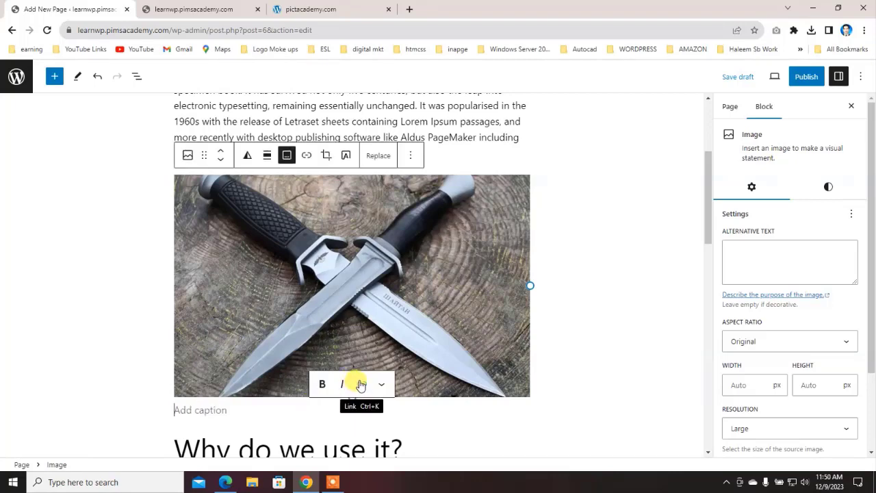
click(594, 340)
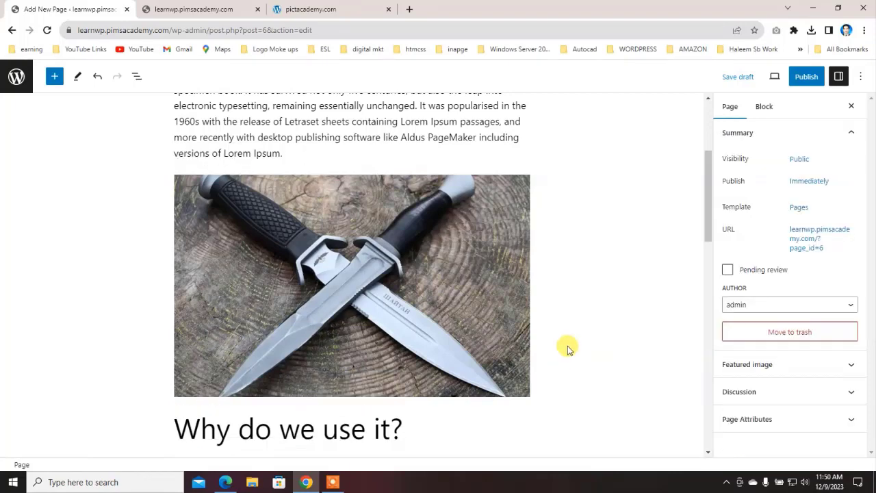
Browse the available block types and examine the page's block structure in the document overview
scroll(565, 354, down, 2)
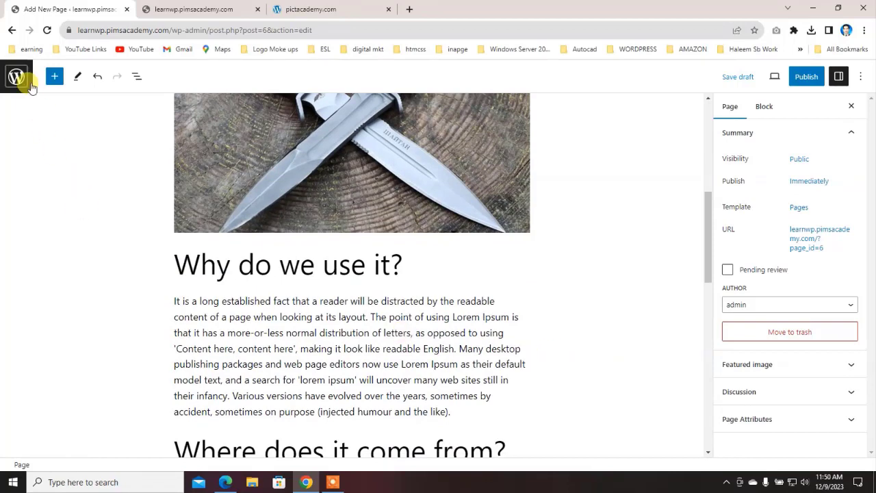
click(50, 76)
scroll(114, 280, down, 5)
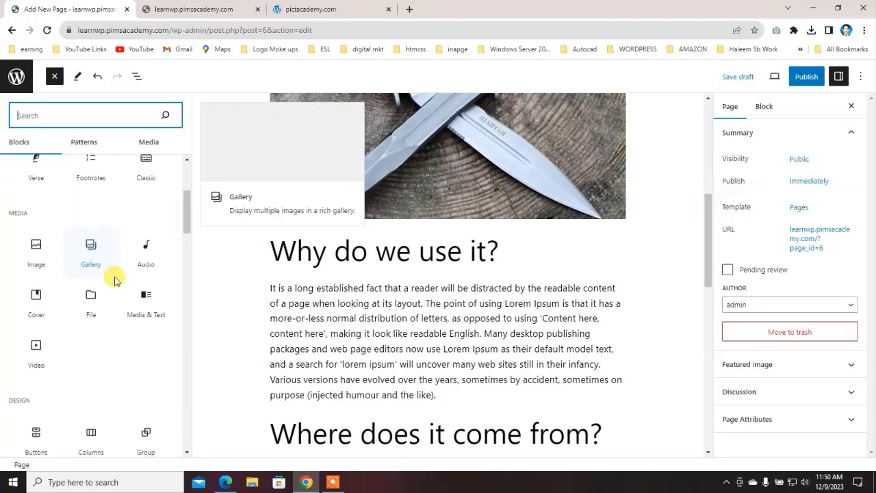
scroll(116, 329, down, 5)
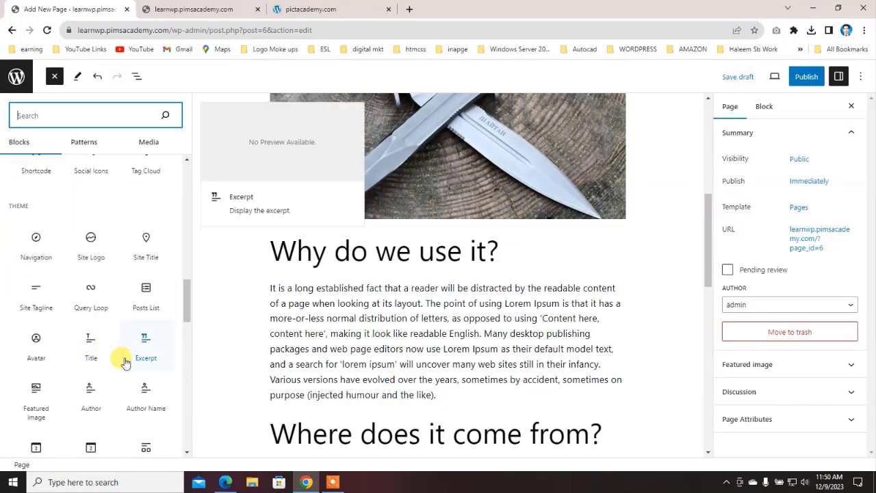
click(54, 76)
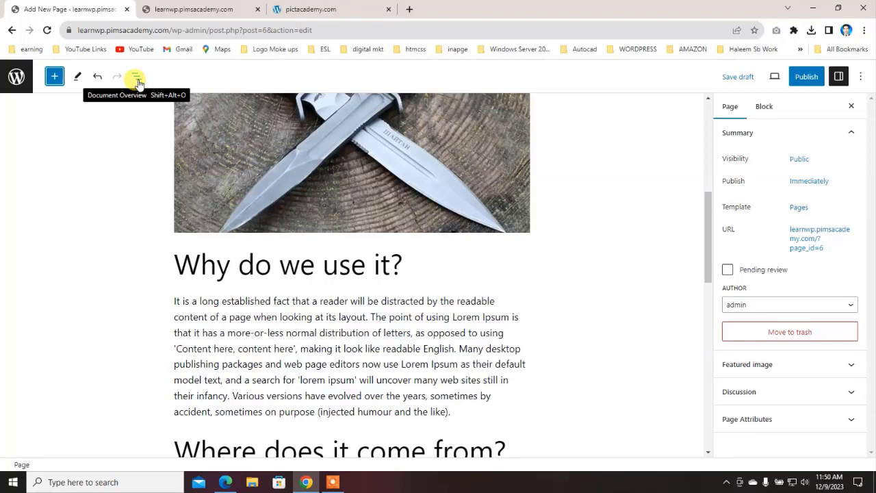
click(137, 79)
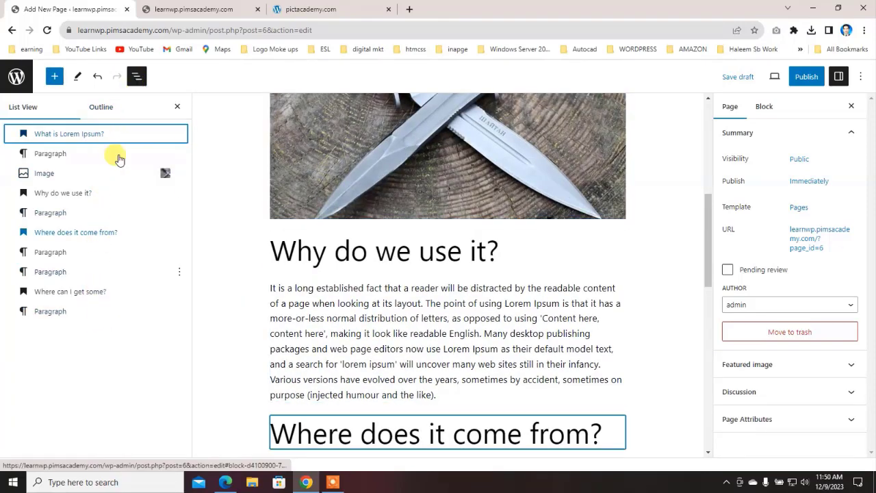
click(178, 108)
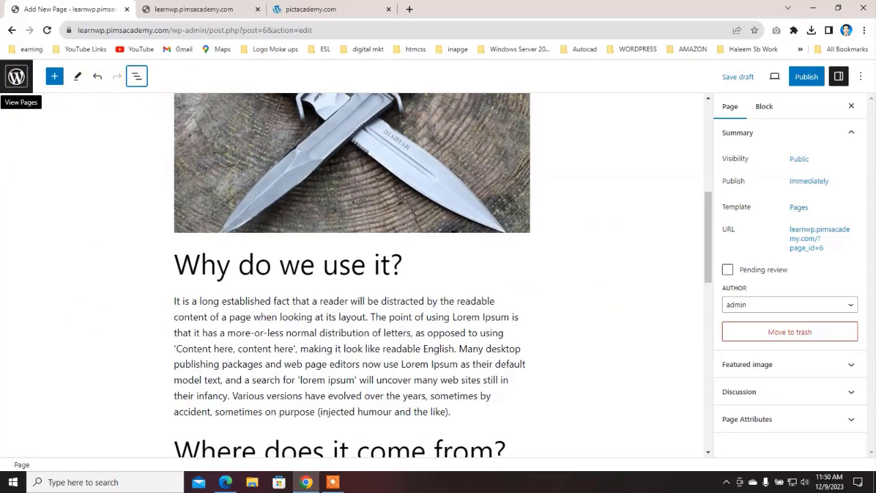
scroll(537, 370, up, 5)
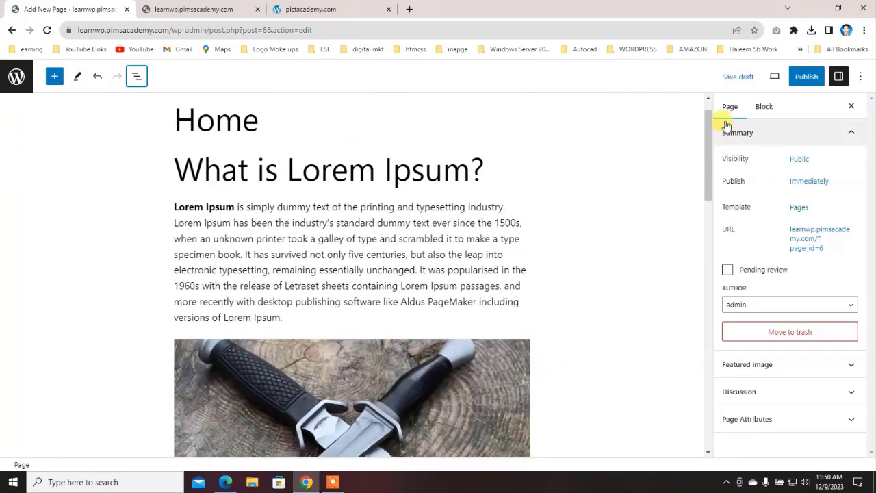
Examine the page preview choices, the settings sidebar toggle and the editor's view and tool options
click(752, 81)
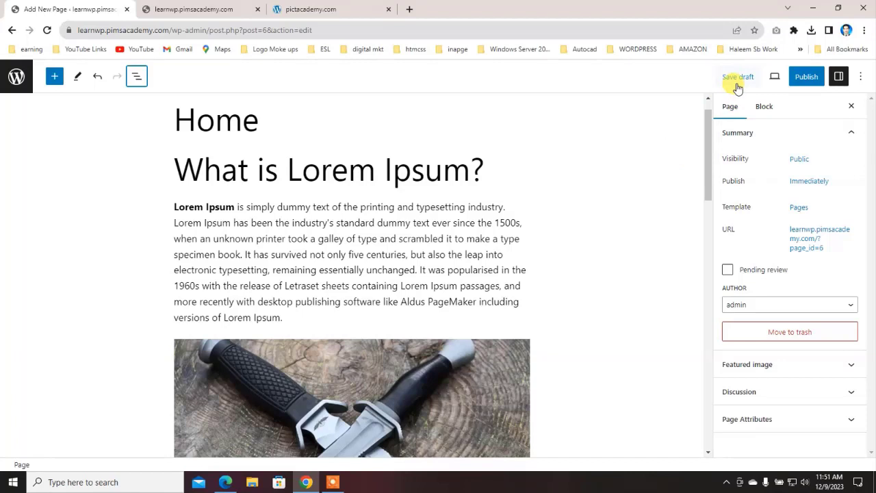
click(778, 81)
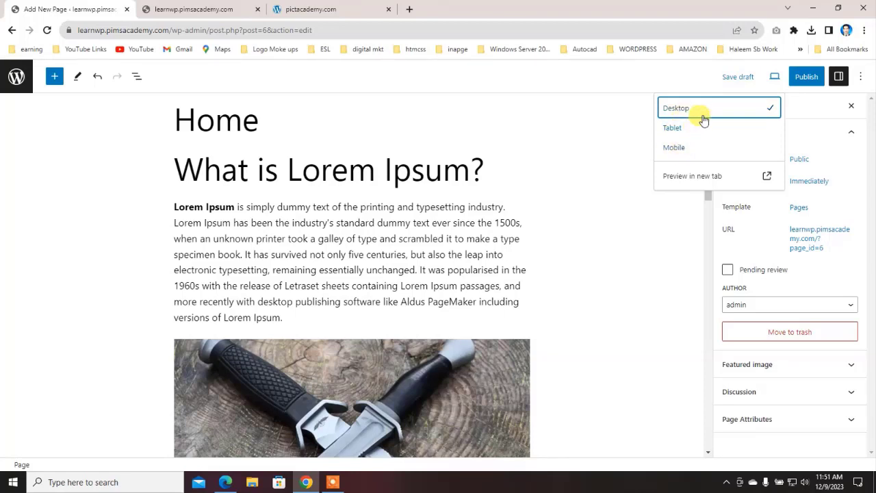
click(611, 160)
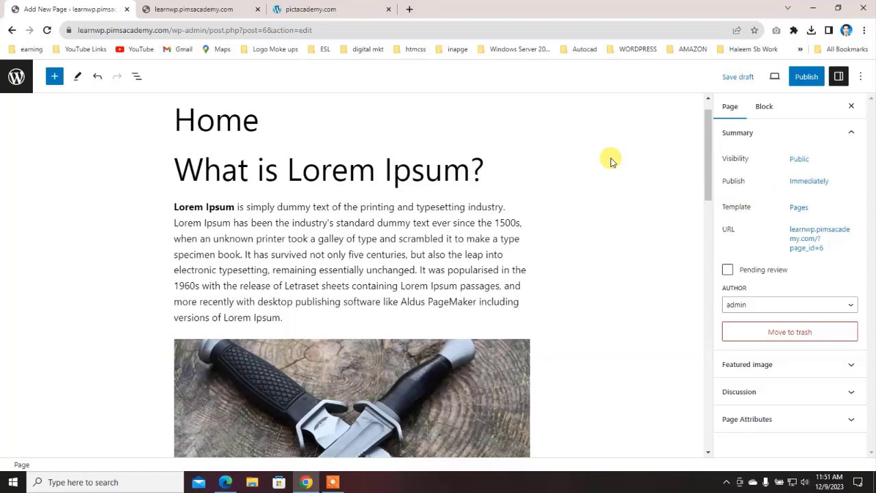
click(839, 77)
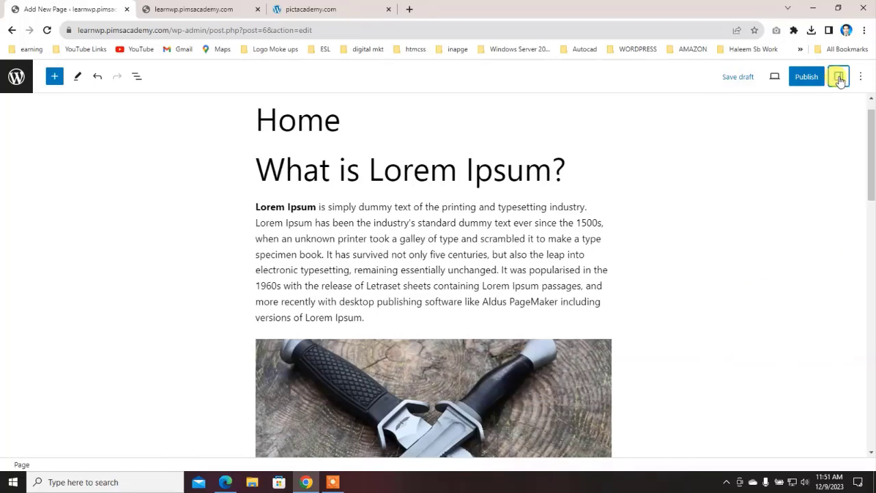
click(839, 78)
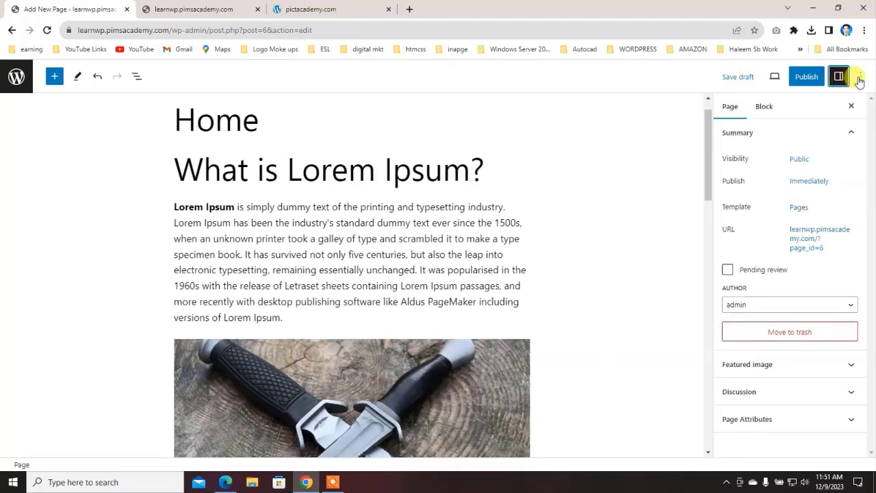
click(859, 77)
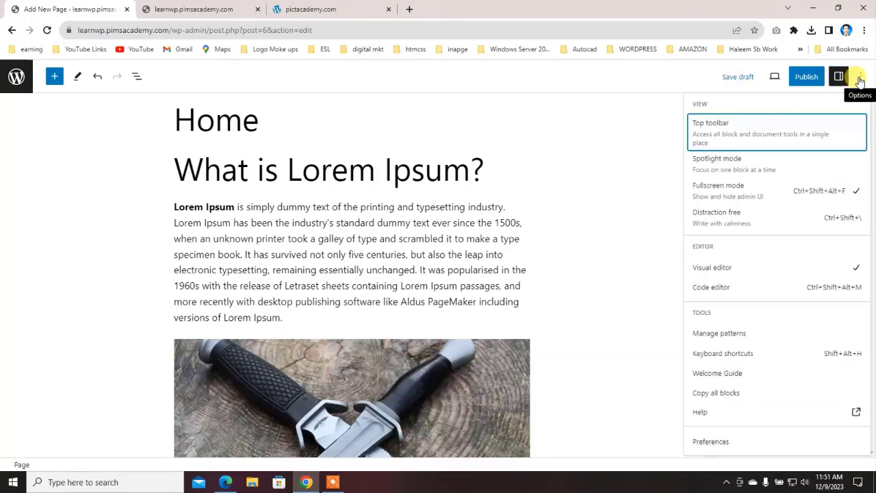
click(860, 78)
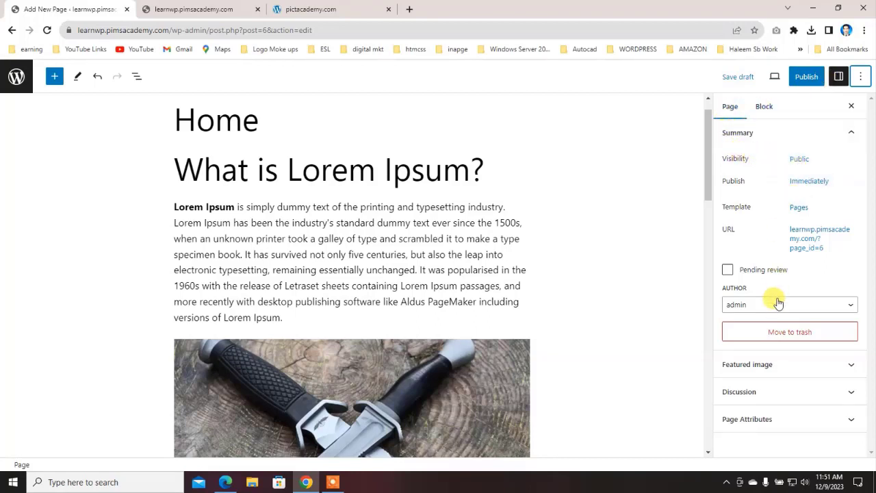
Examine the page's author choices and its featured image setting
click(749, 306)
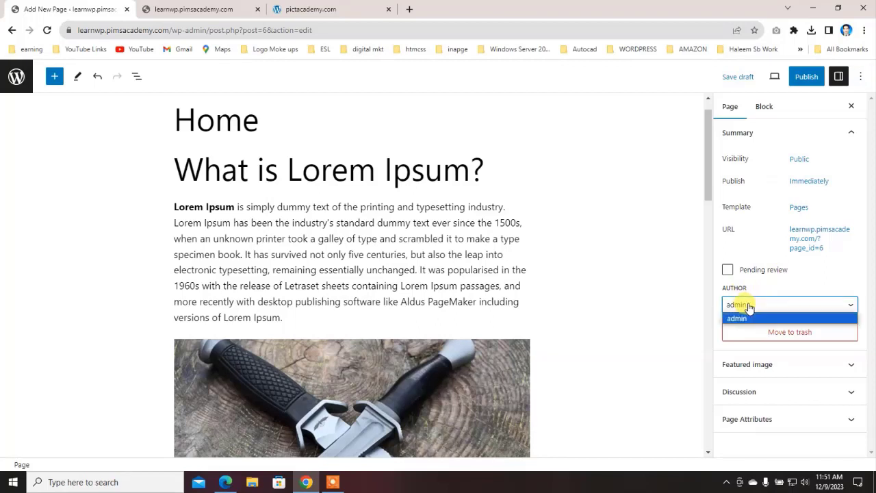
click(750, 312)
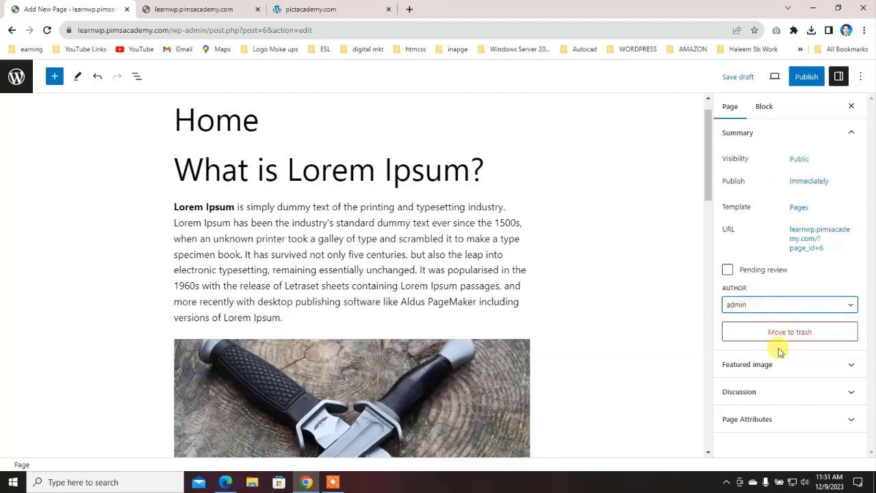
click(776, 367)
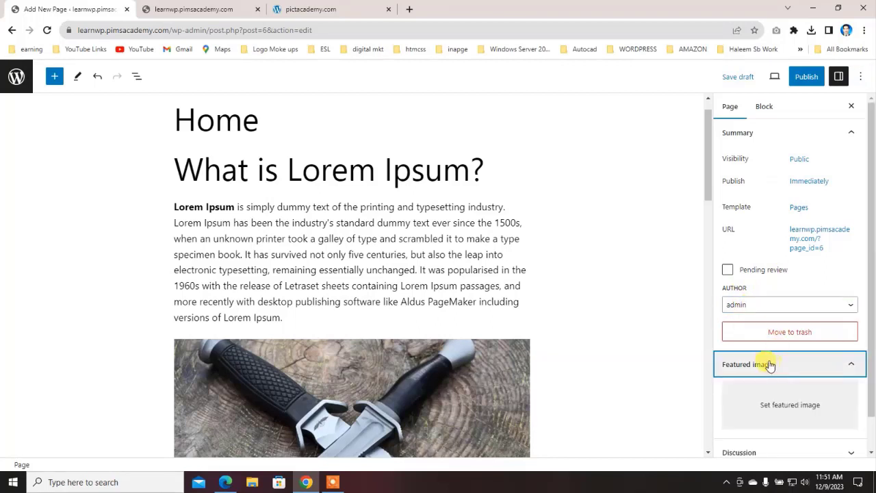
scroll(692, 349, down, 2)
click(817, 370)
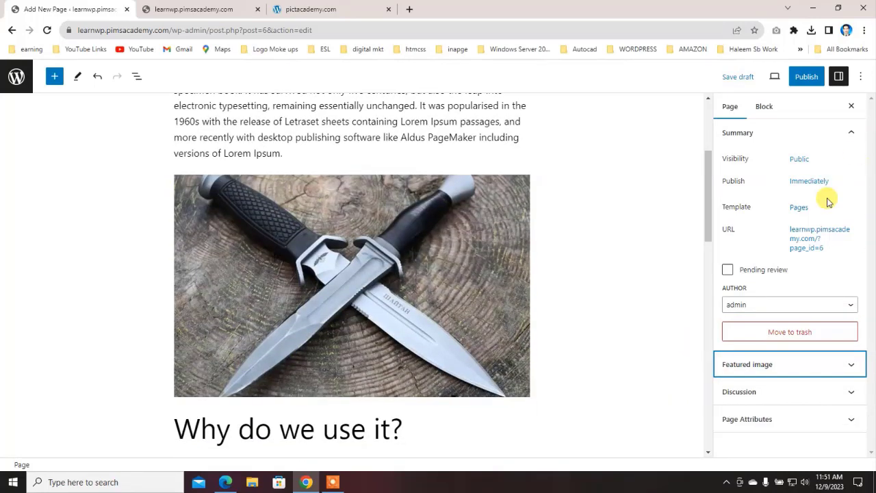
Check the parent page choices in the page attributes and set the page's order to 1
click(758, 420)
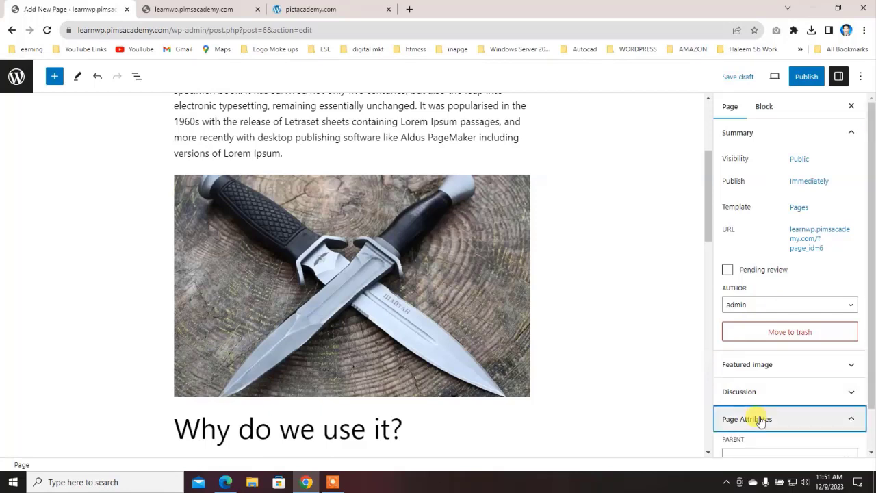
click(761, 412)
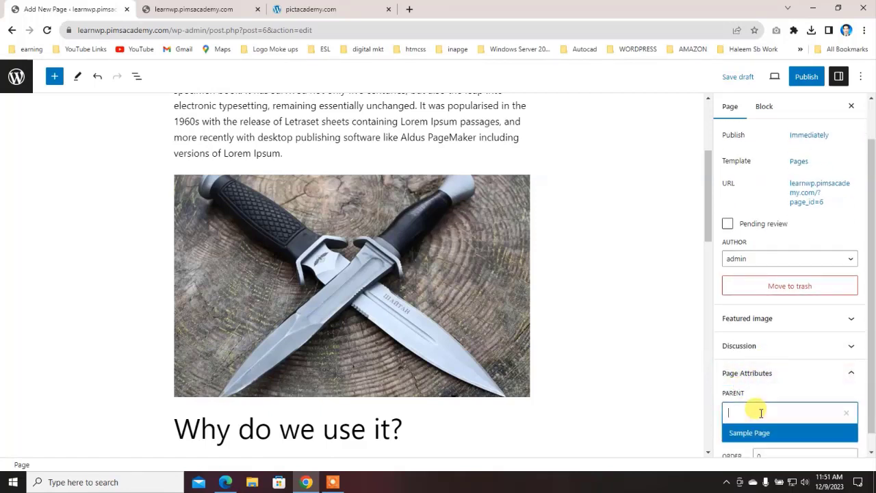
click(677, 384)
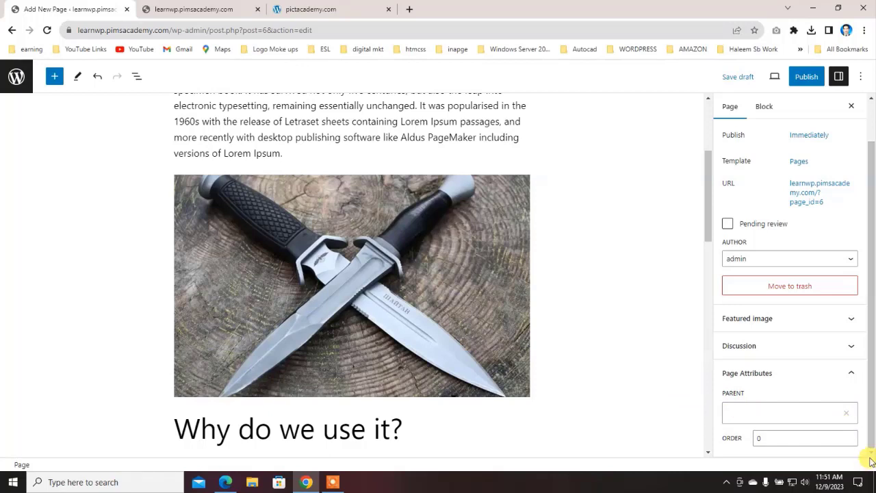
click(780, 438)
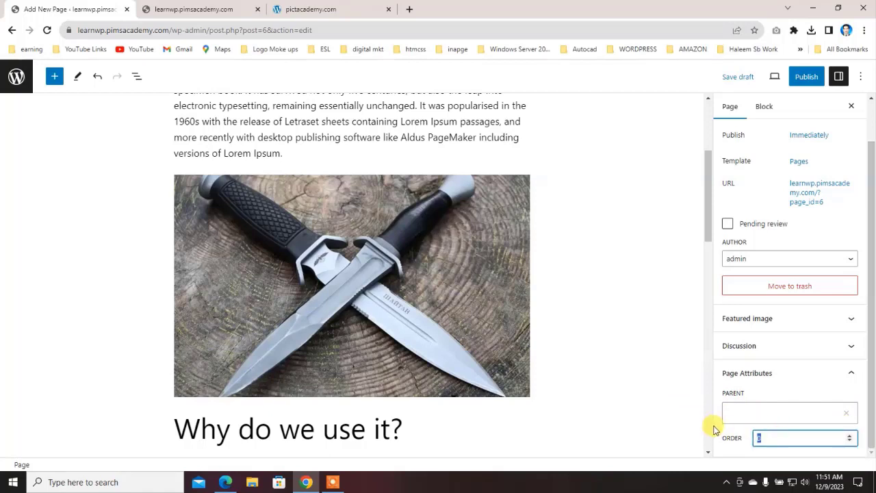
key(ctrl+s)
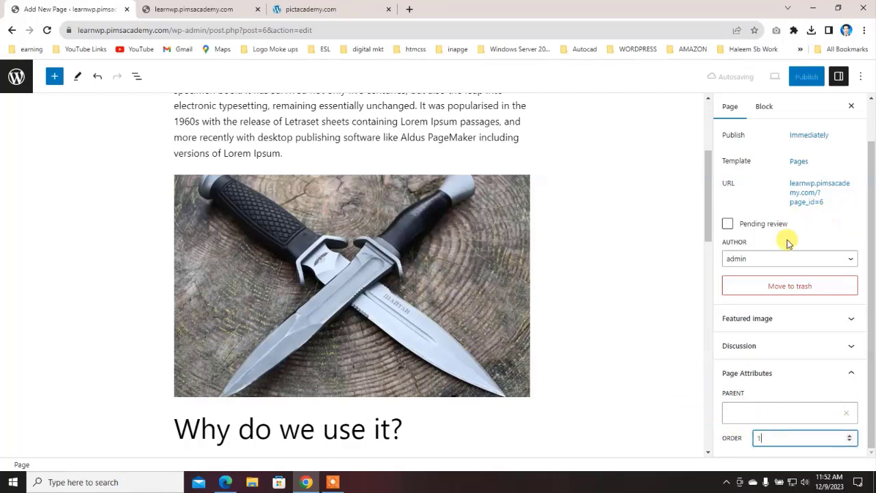
Review the block and page settings once more and publish the Home page publicly and immediately
scroll(760, 260, up, 3)
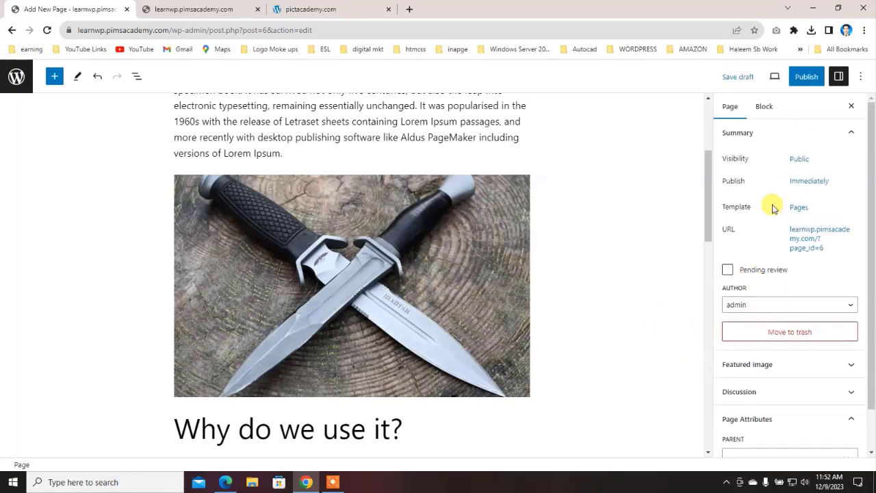
click(761, 108)
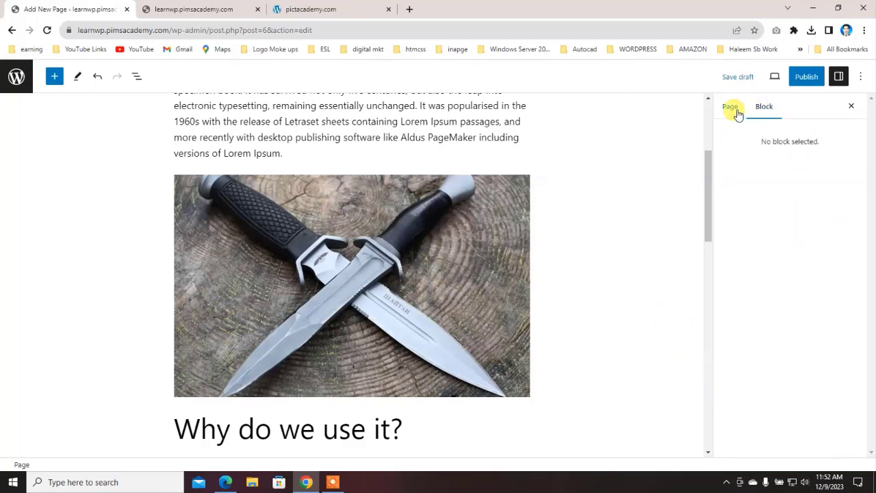
click(736, 111)
scroll(800, 417, down, 1)
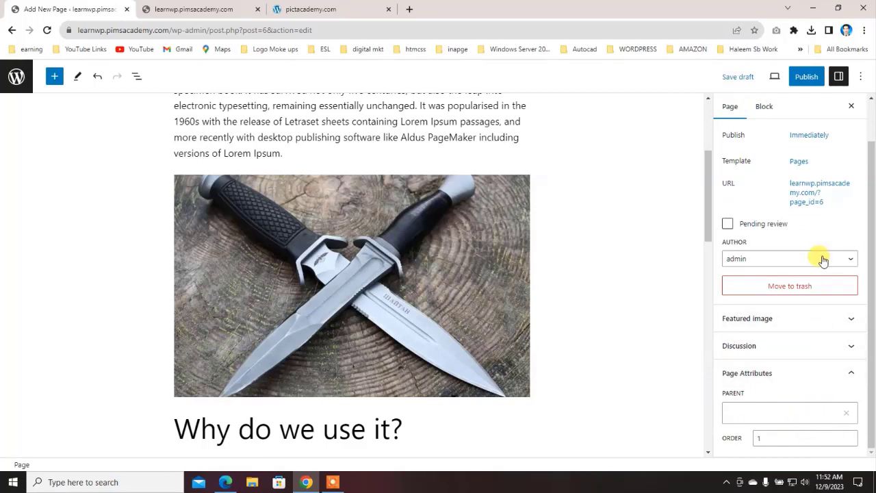
scroll(814, 258, up, 1)
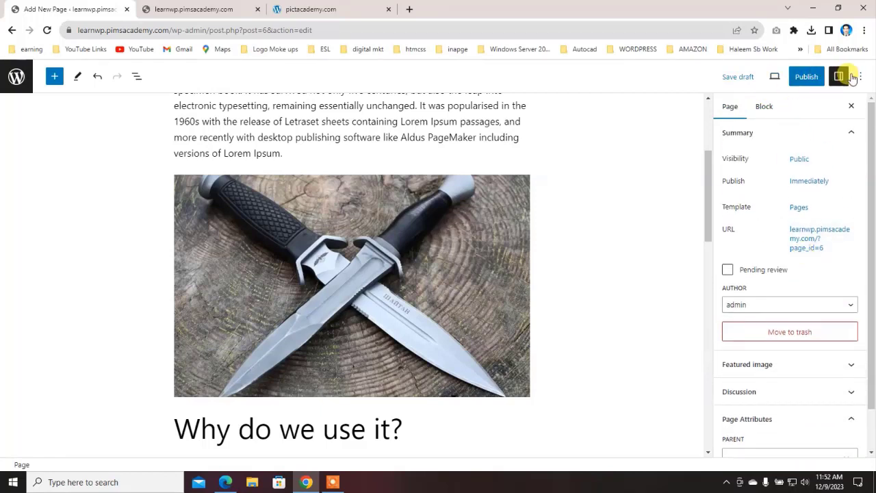
click(804, 80)
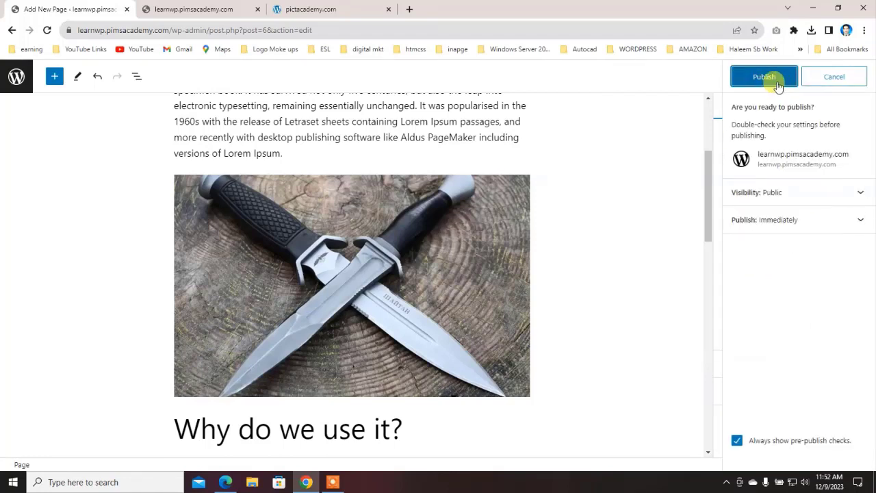
click(772, 82)
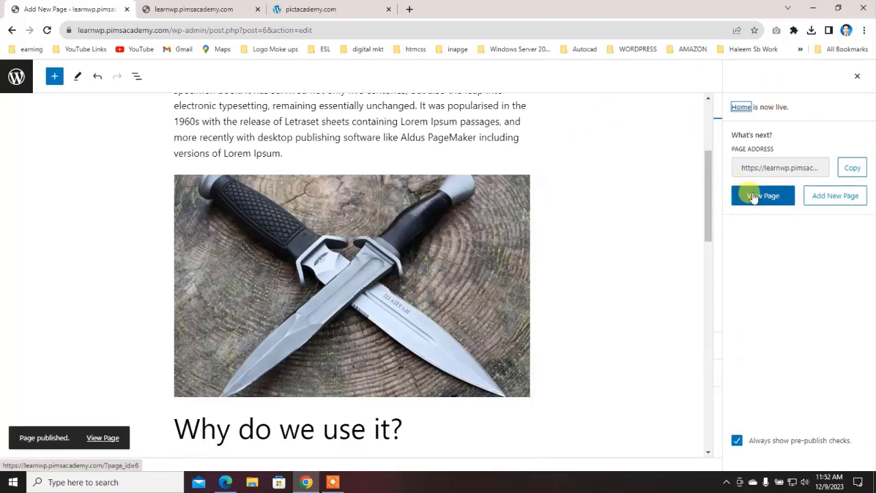
View the published Home page on the live site and look through its text and image
click(754, 197)
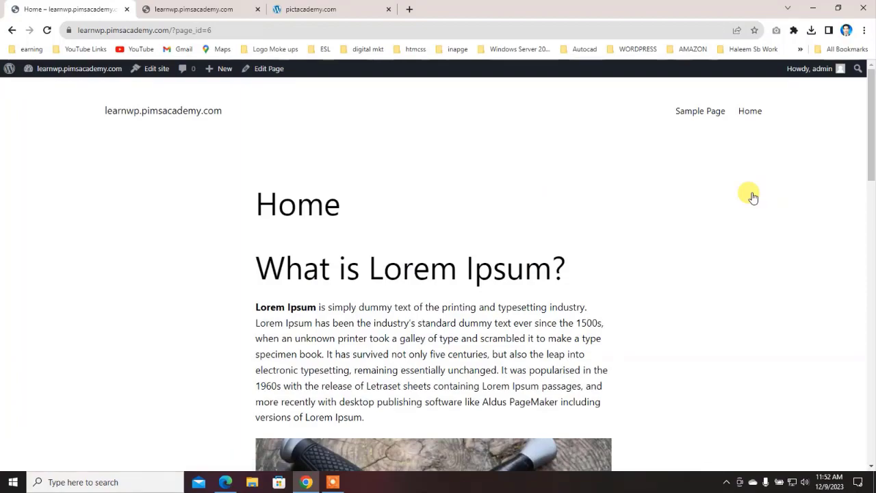
scroll(407, 286, down, 15)
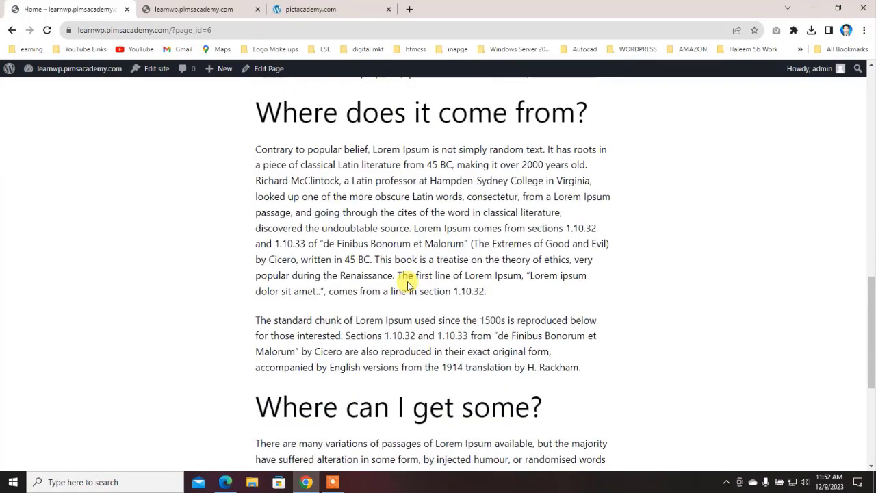
scroll(411, 267, up, 10)
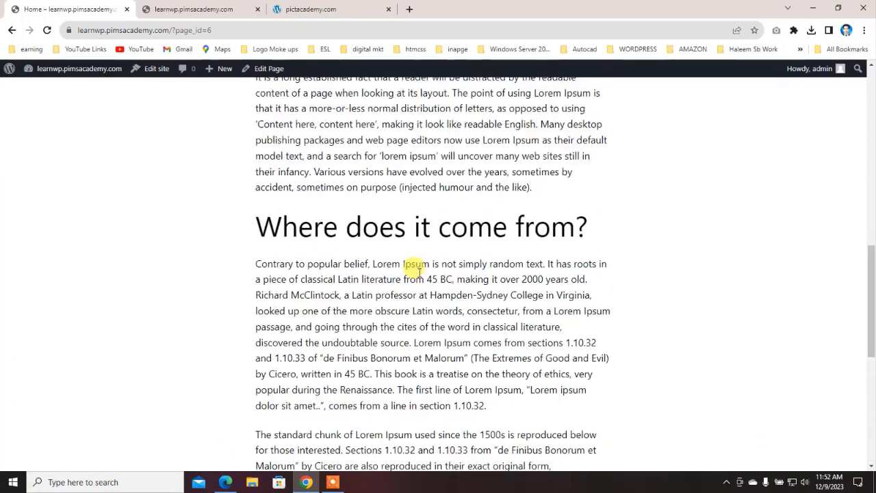
Return to the WordPress administration area and open the list of all pages
click(9, 73)
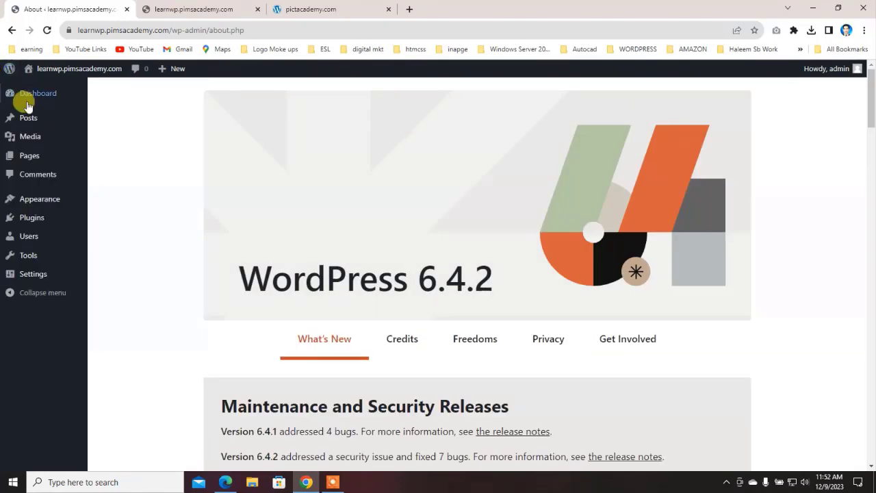
mouse_move(28, 103)
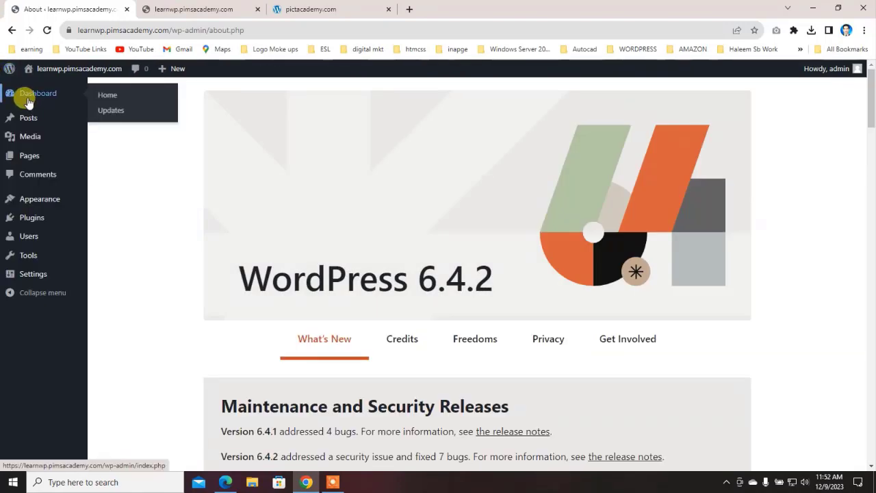
scroll(319, 290, down, 3)
scroll(319, 293, up, 3)
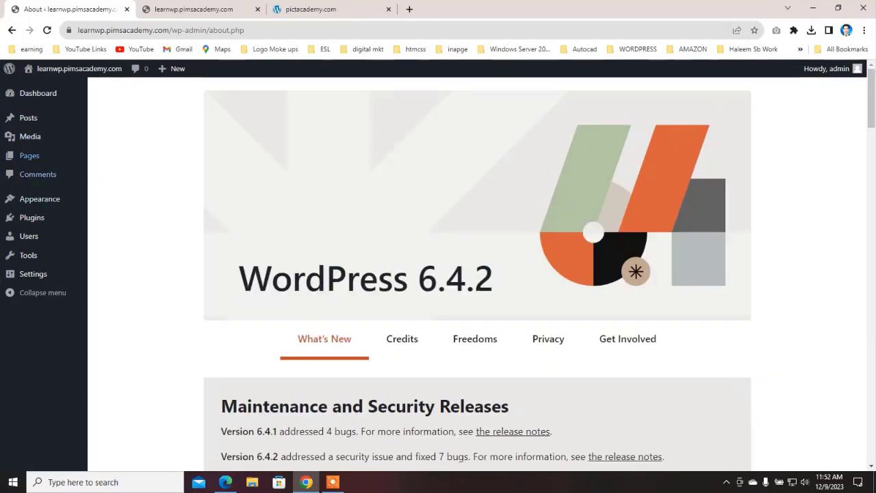
click(24, 163)
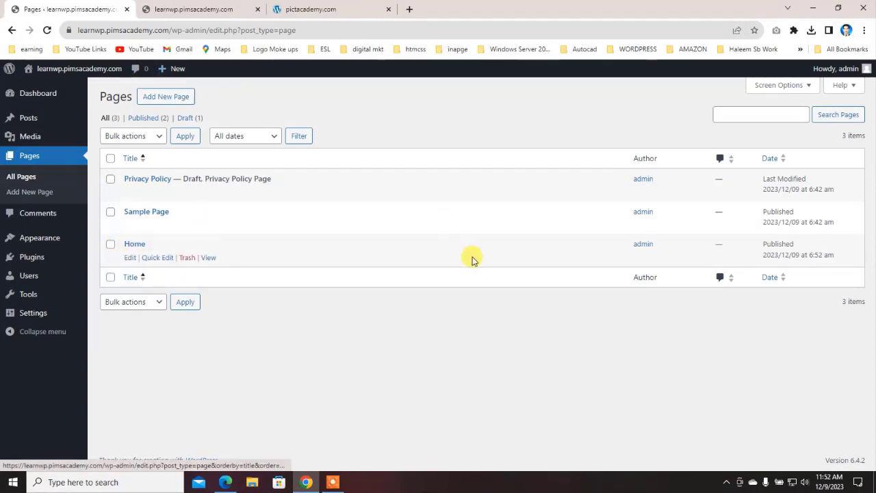
Create a new page titled "About US" and publish it
click(151, 99)
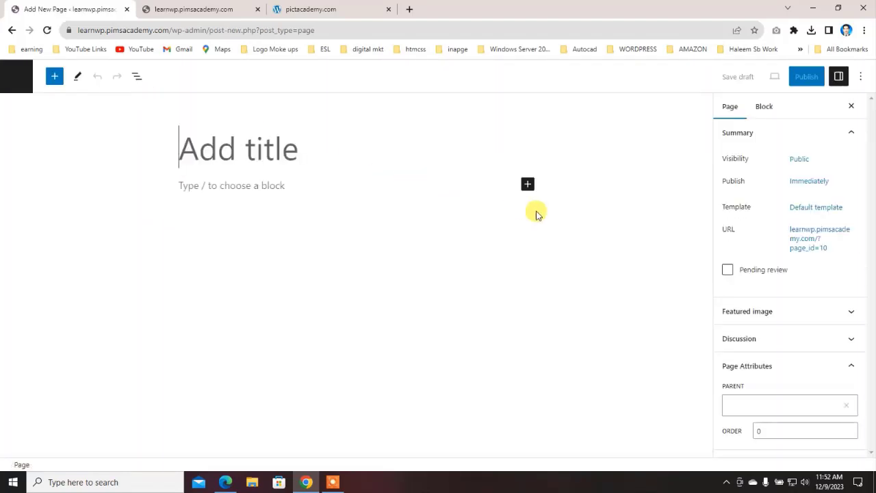
text(About US)
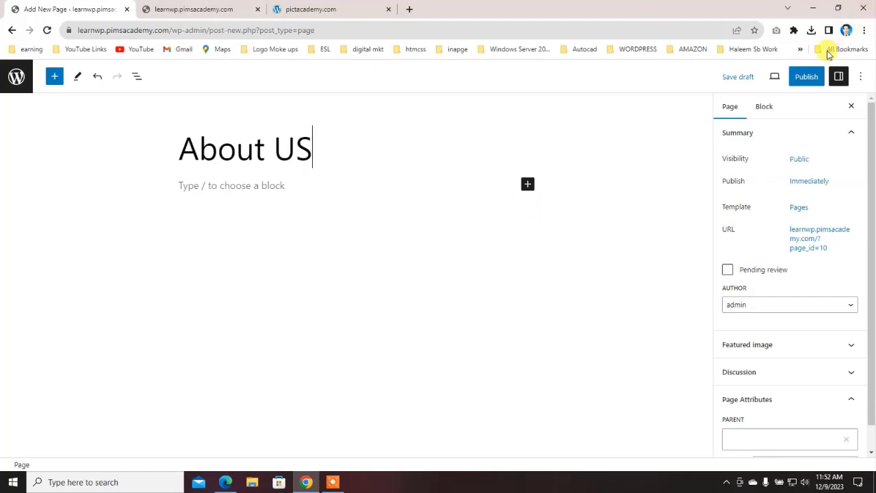
click(802, 77)
click(774, 78)
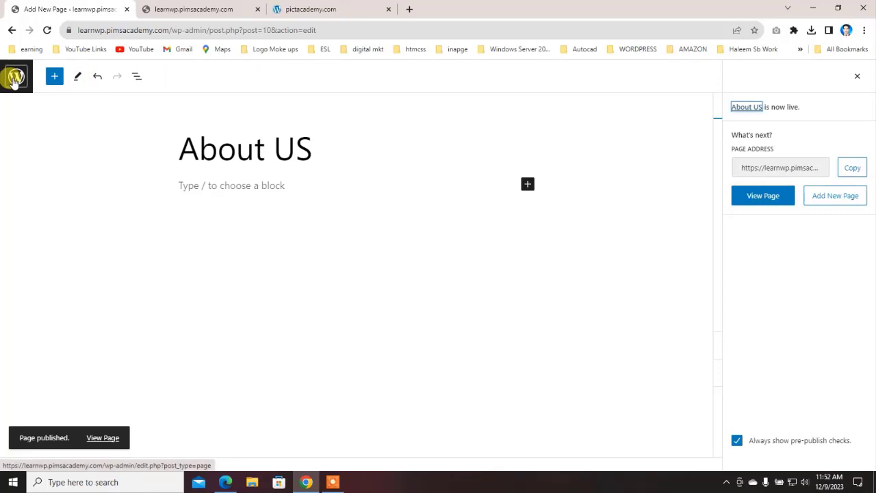
Add another new page titled "Wordpress Tutorials" and publish it
click(826, 199)
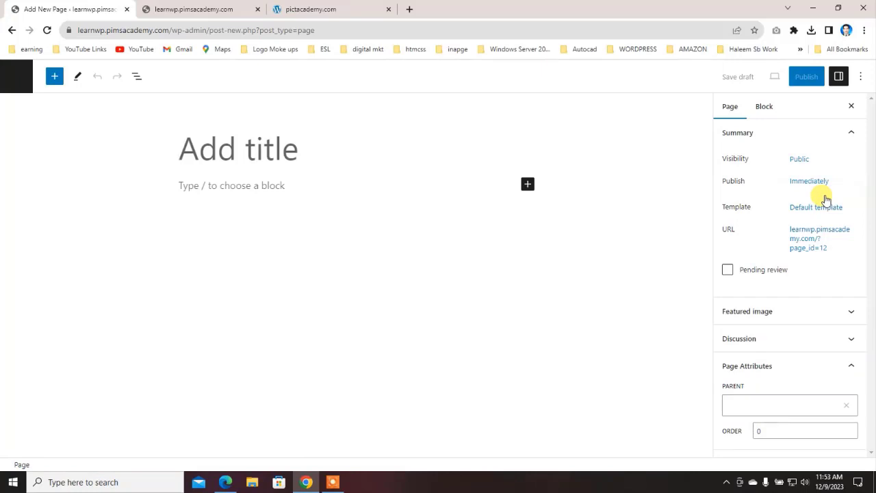
text(Wordpress Tutorials)
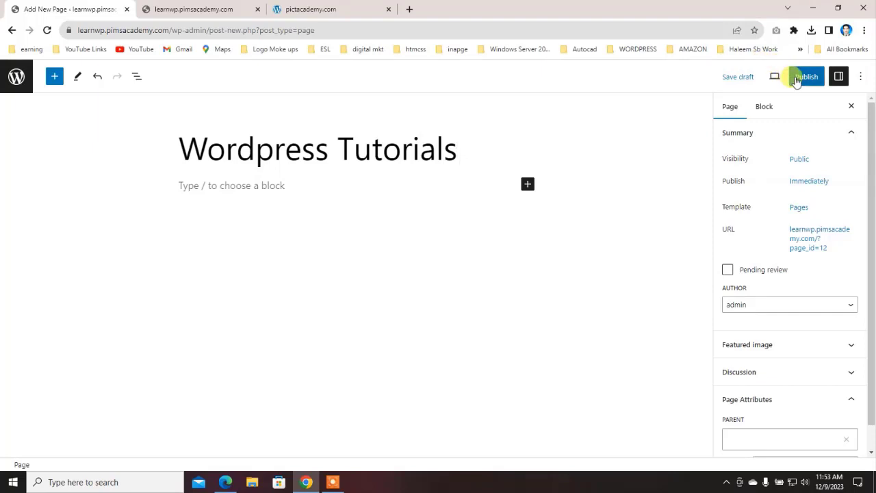
click(794, 78)
click(790, 82)
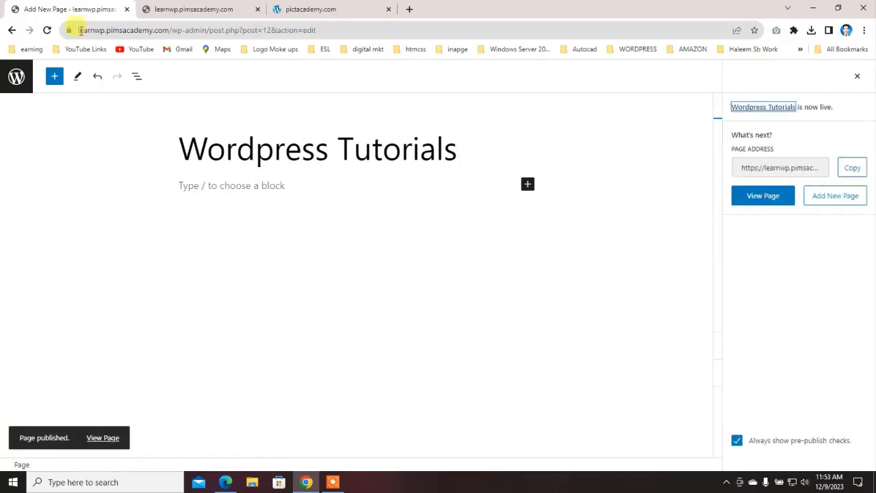
Add a new page titled "Wordpress Tips & Tricks" and publish it
click(834, 197)
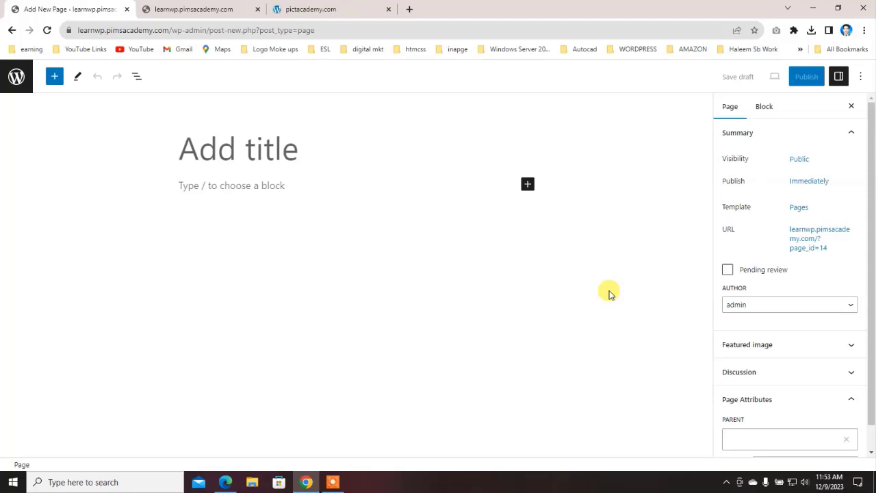
text(Wopr)
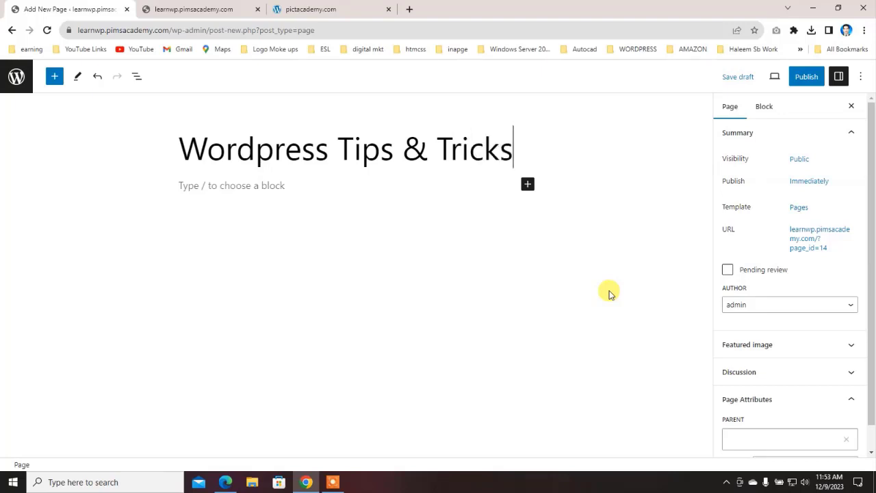
click(799, 76)
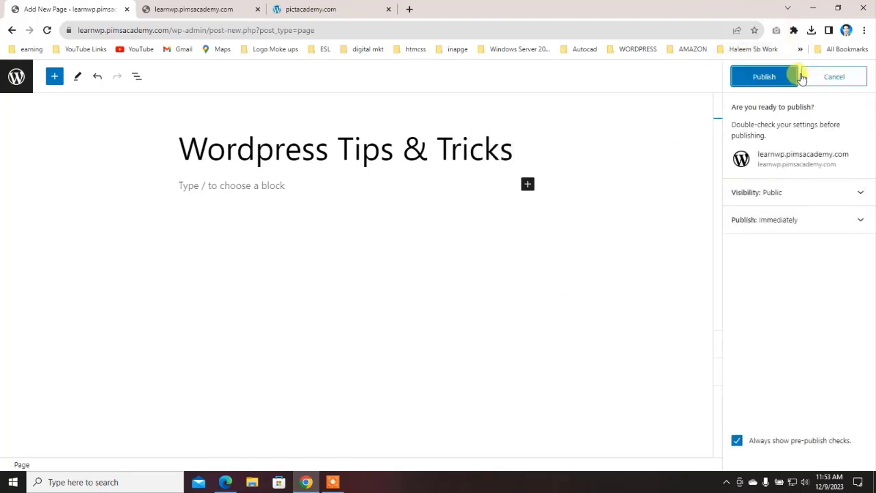
click(761, 76)
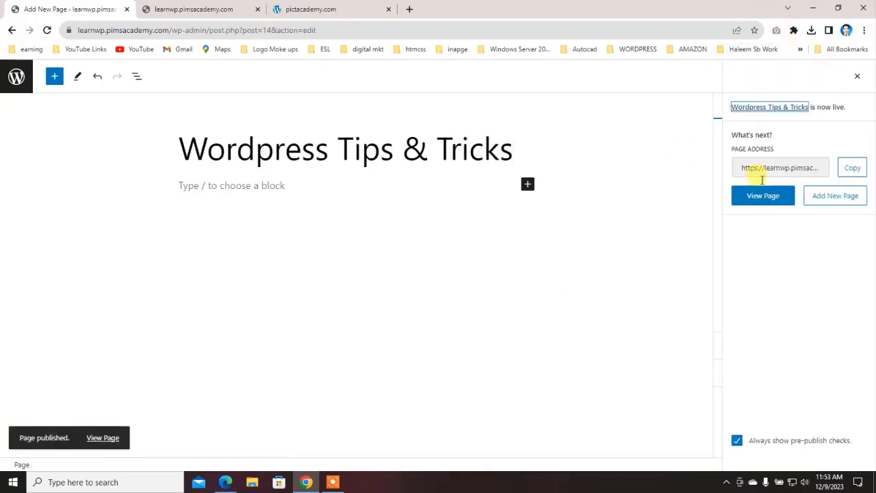
Add a new page titled "Wordpress Lectures" and publish it
click(814, 196)
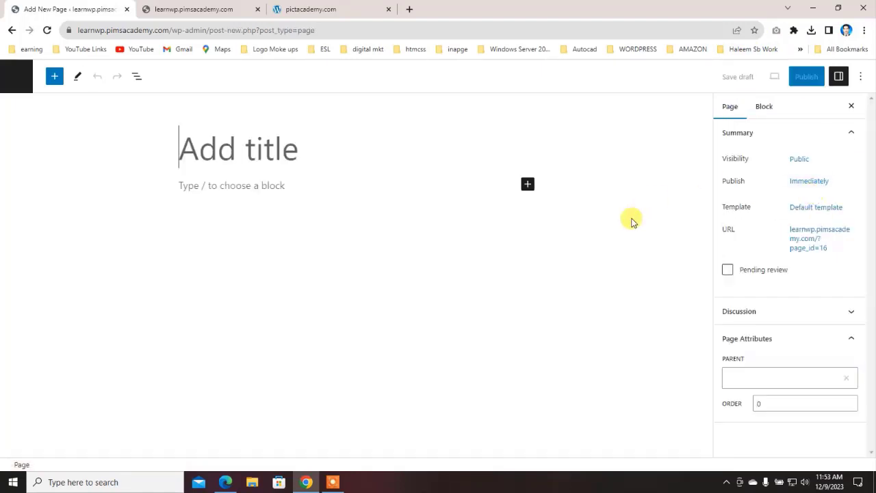
text(Wordpress Lectures)
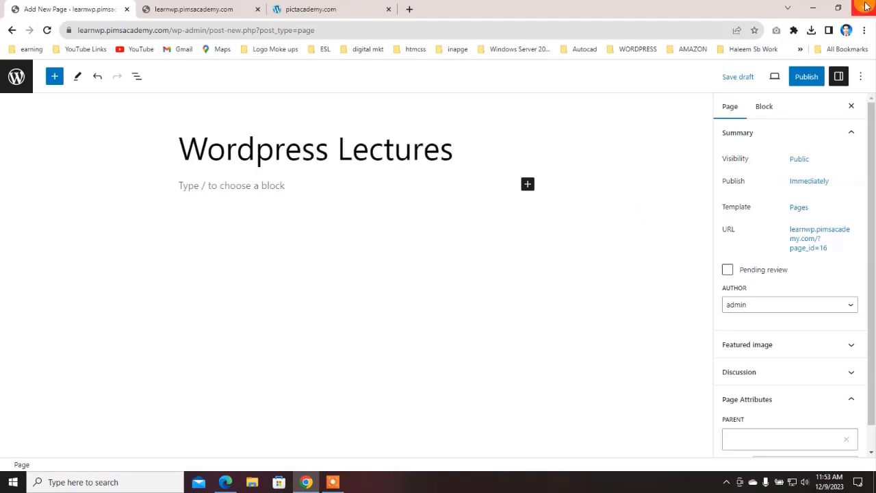
click(807, 76)
click(762, 77)
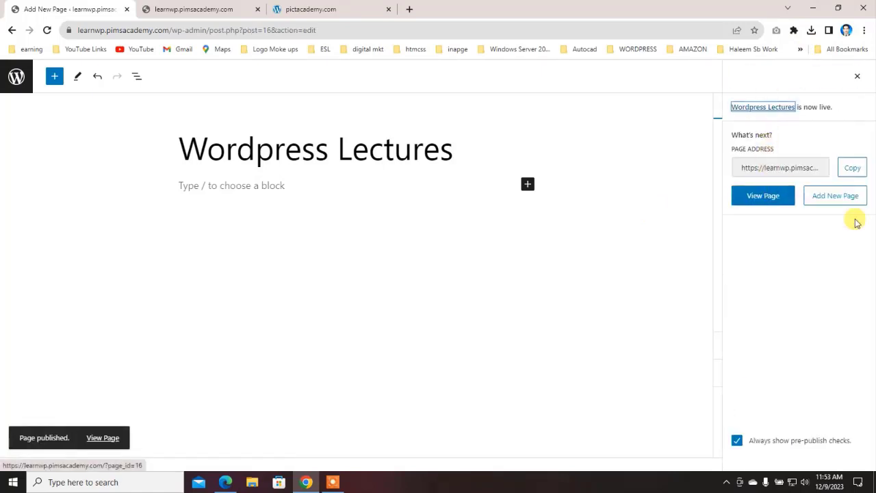
Add a new page titled "Plugins Tutorails" and publish it
click(827, 200)
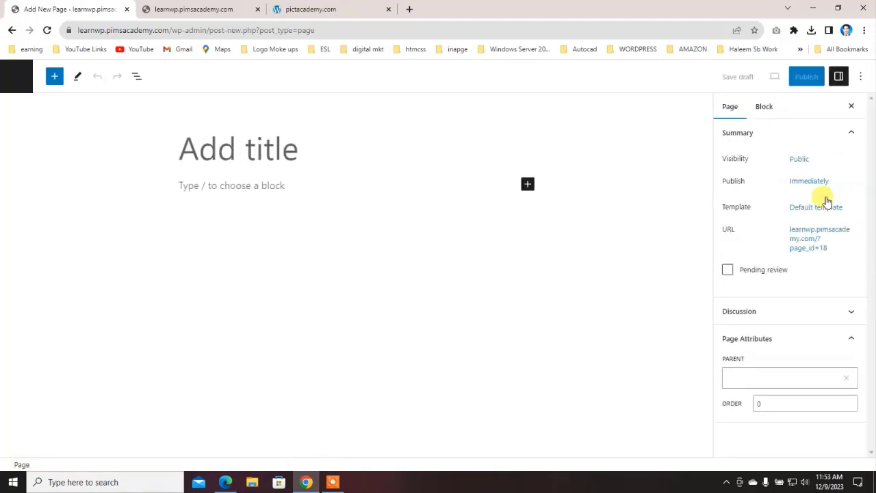
text(Plugins Tutorails)
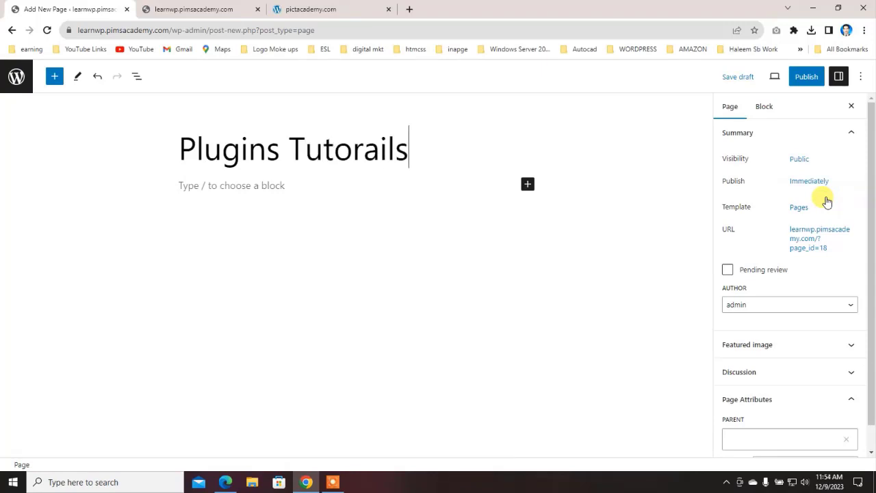
click(813, 76)
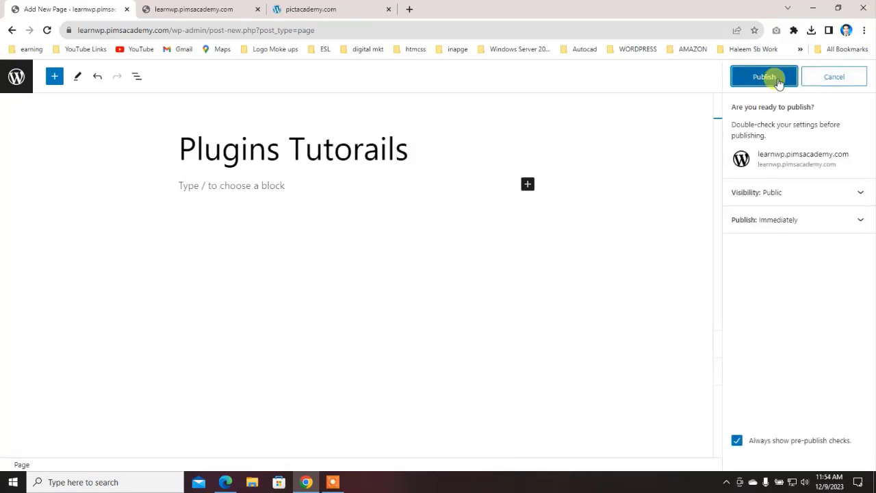
click(776, 79)
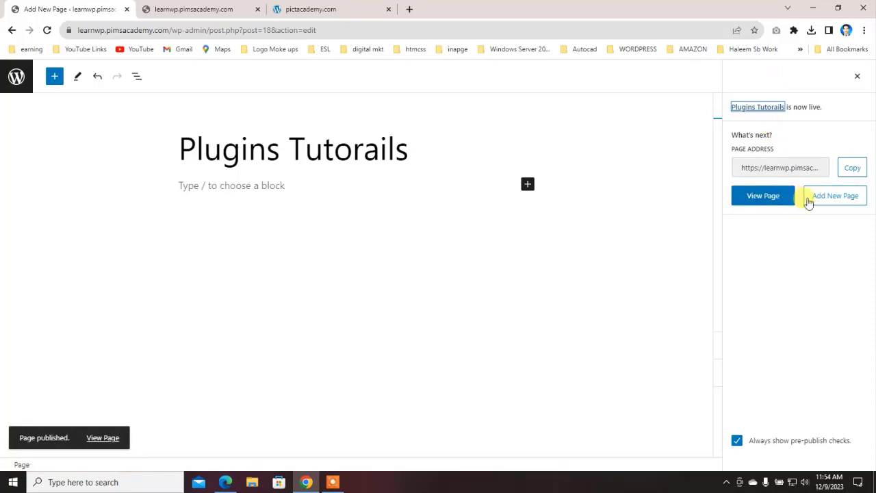
Add a new page titled "Contact US" and publish it
click(829, 197)
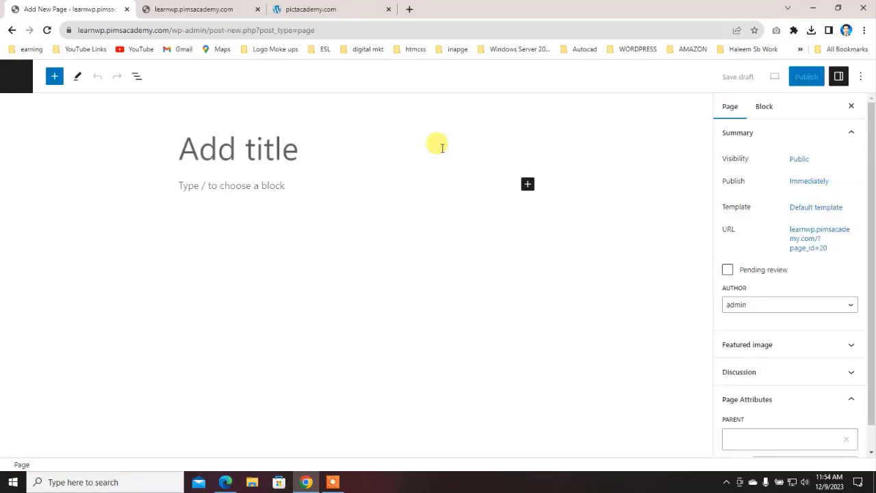
text(Contact US)
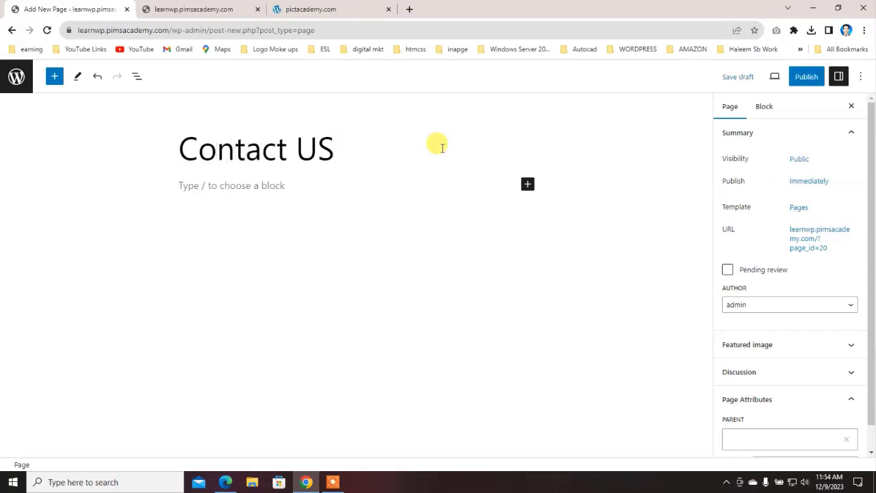
click(802, 78)
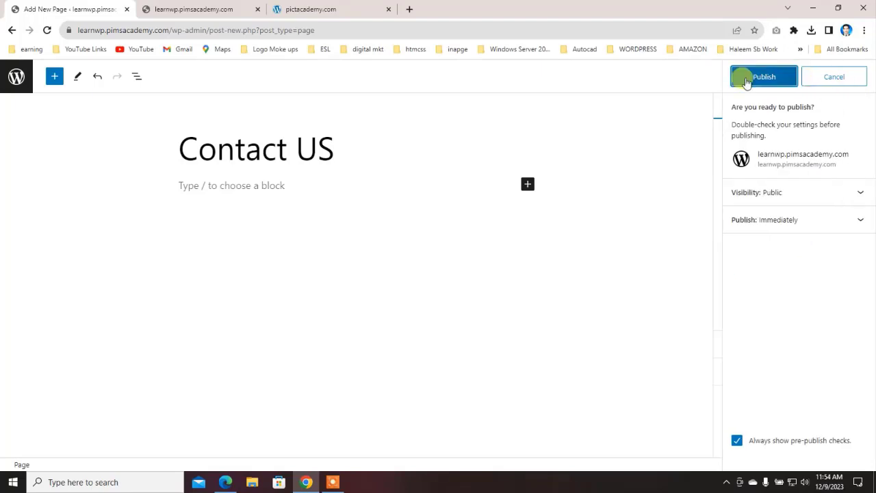
click(742, 76)
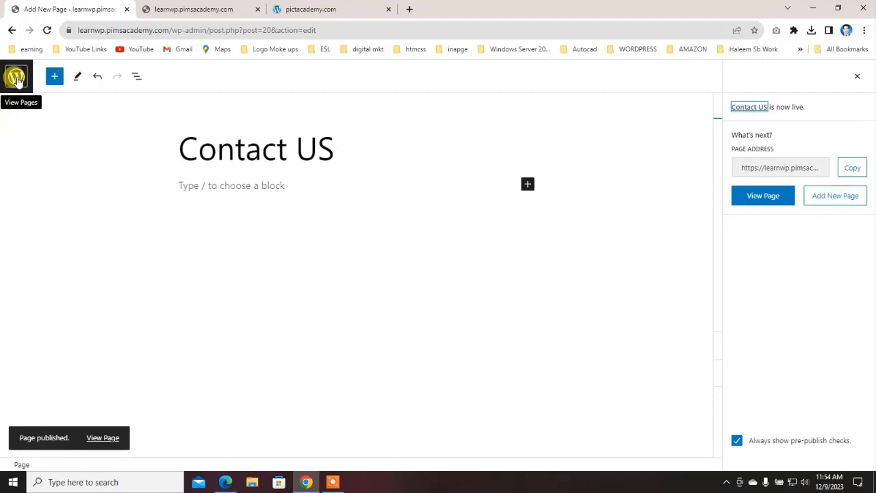
Return to the list of all pages and move "Sample Page" to the trash
click(15, 77)
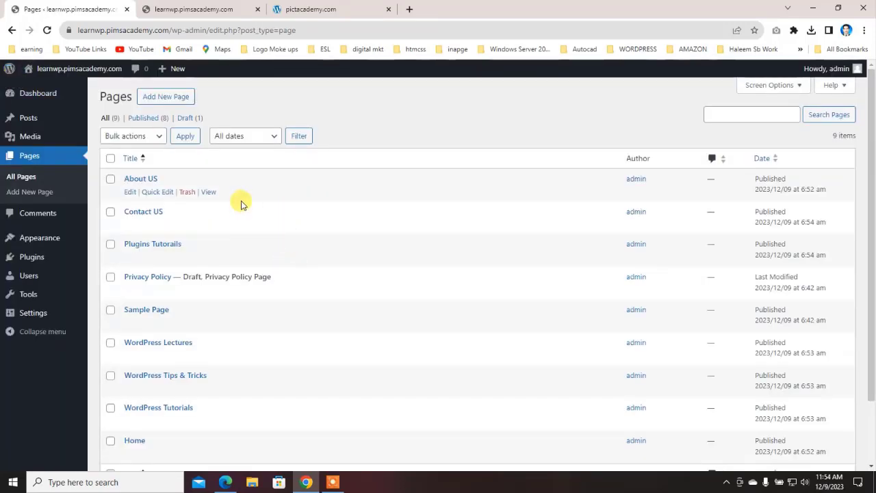
scroll(240, 206, down, 1)
scroll(229, 246, down, 1)
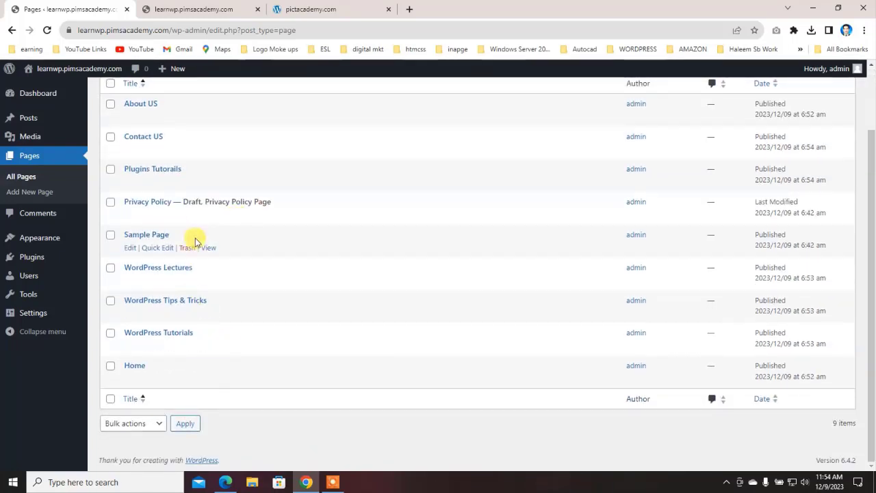
scroll(197, 233, up, 2)
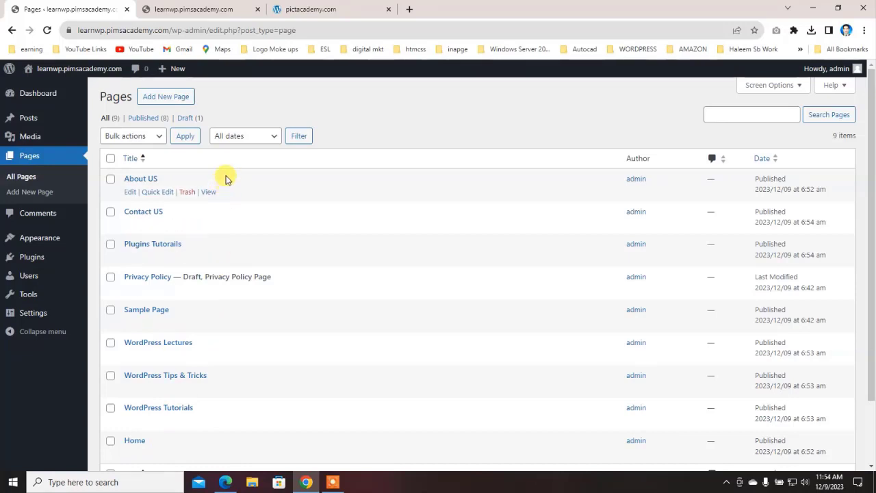
scroll(229, 198, down, 1)
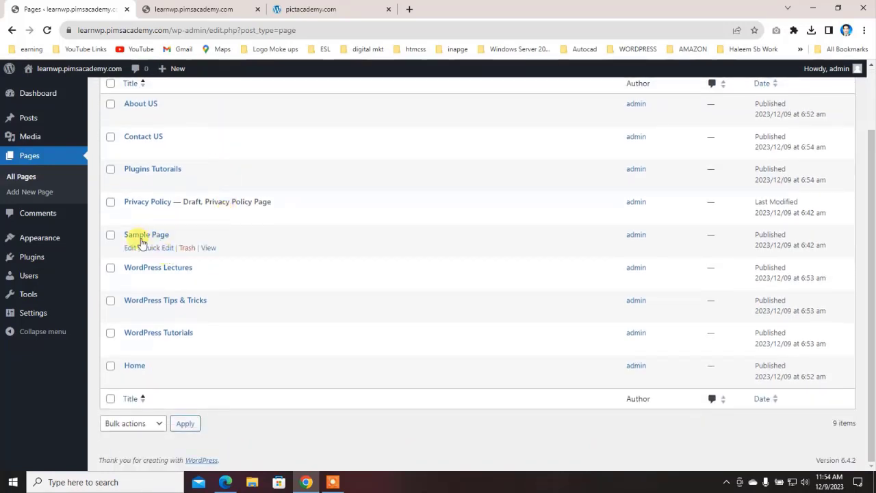
click(186, 248)
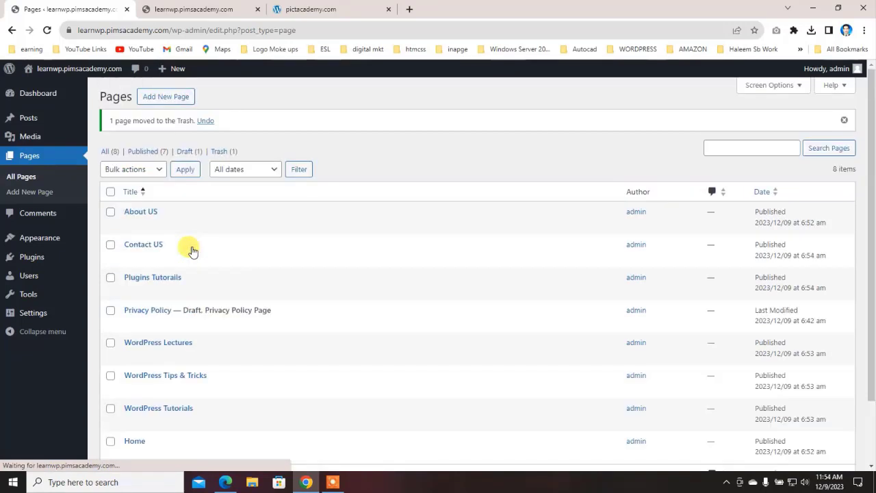
Add a new page titled "Newpage" from the pages list and publish it
scroll(195, 281, down, 1)
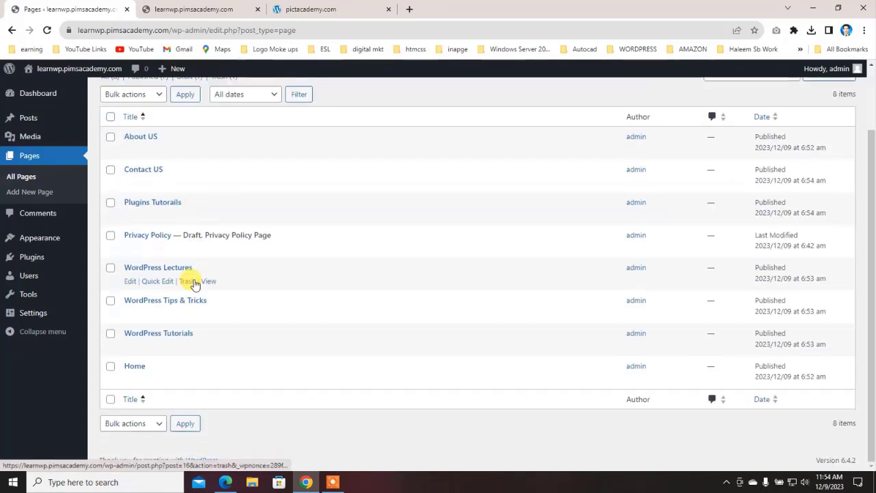
scroll(172, 326, up, 1)
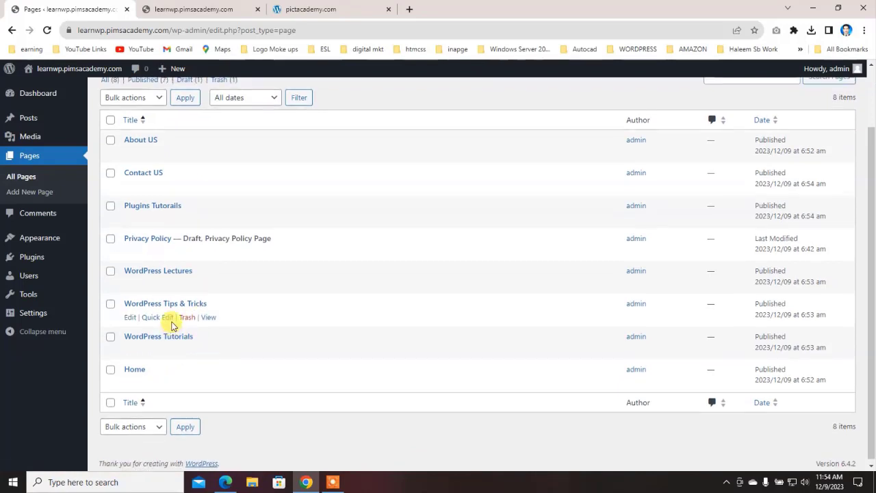
scroll(171, 326, up, 1)
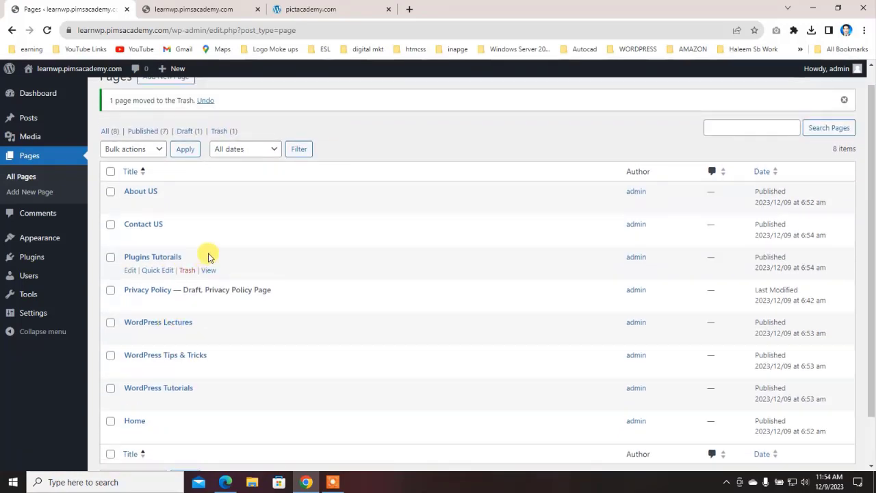
scroll(168, 96, up, 1)
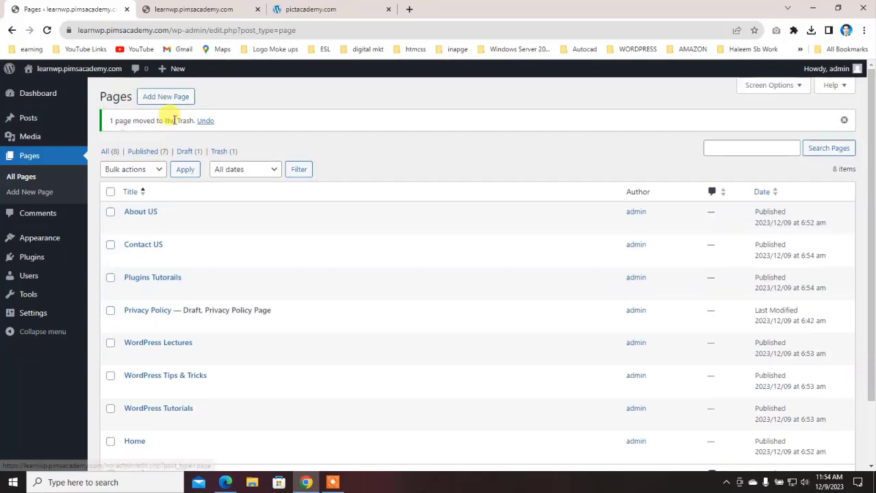
click(175, 102)
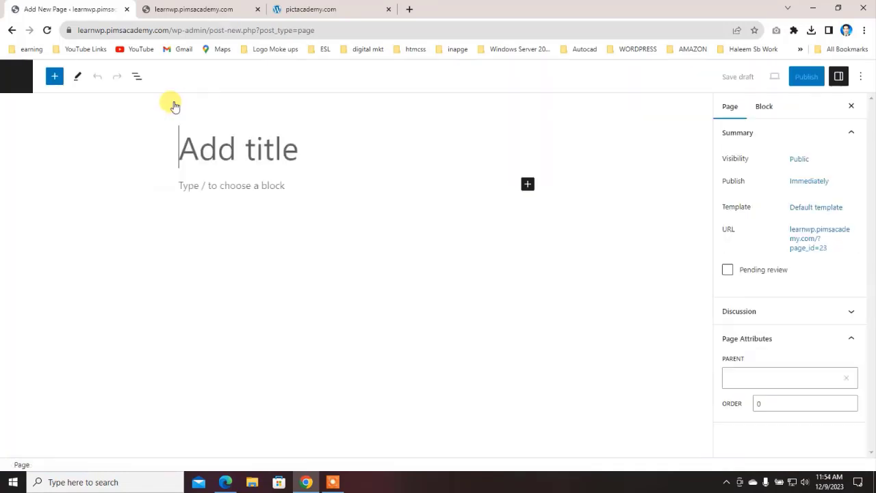
text(Newpage)
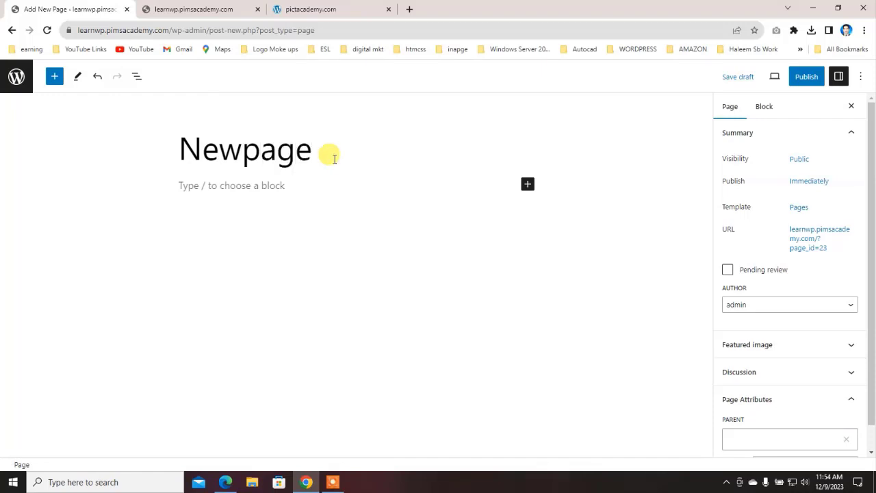
click(796, 74)
click(789, 74)
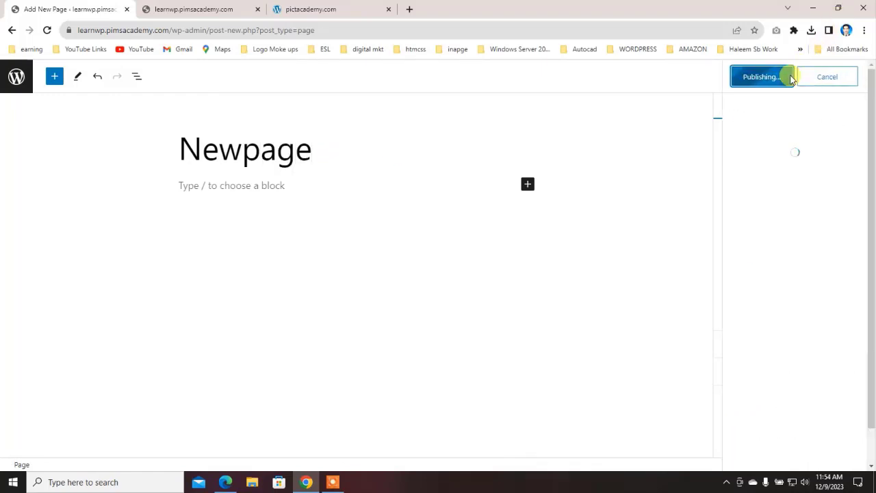
Go back to the pages list, open "Newpage" for editing and move it to the trash
click(17, 76)
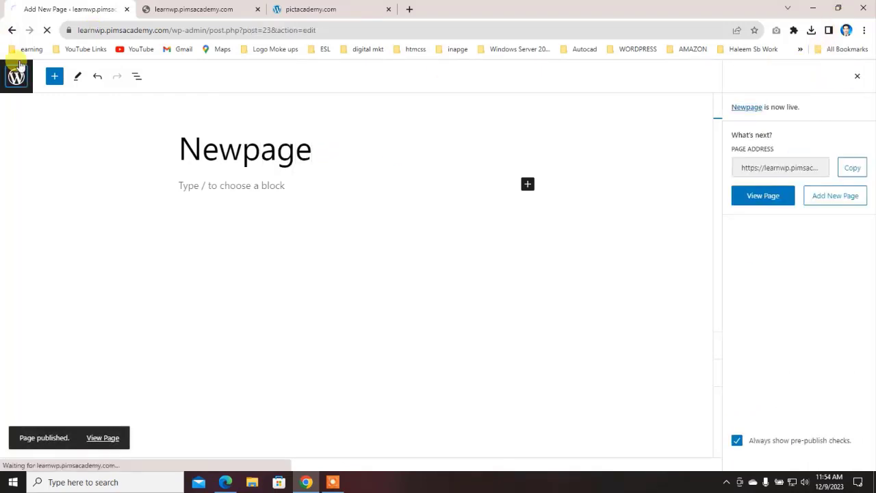
mouse_move(141, 243)
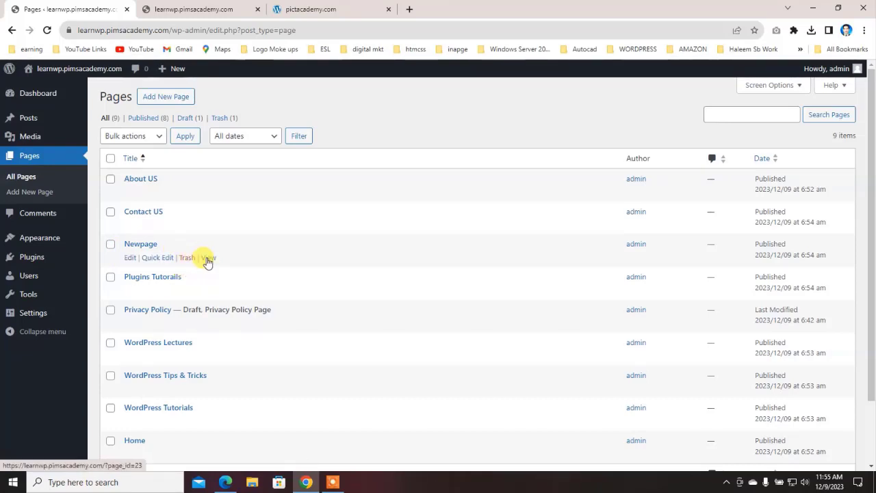
click(132, 258)
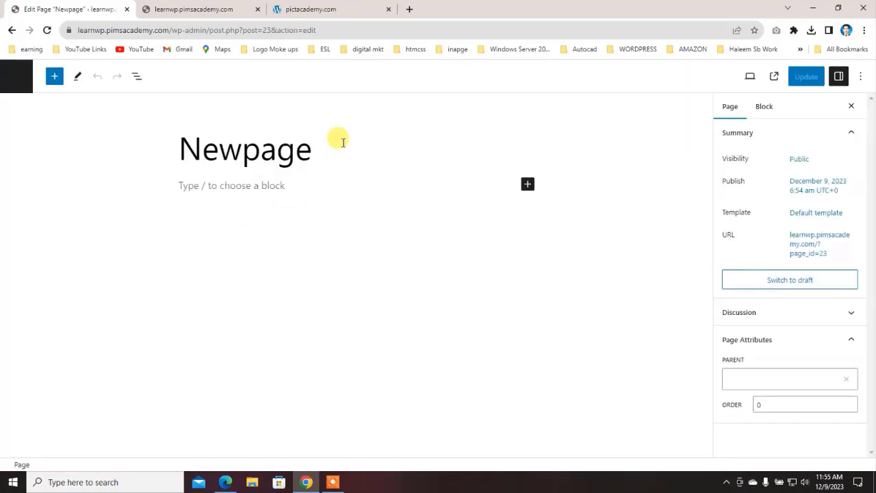
click(342, 142)
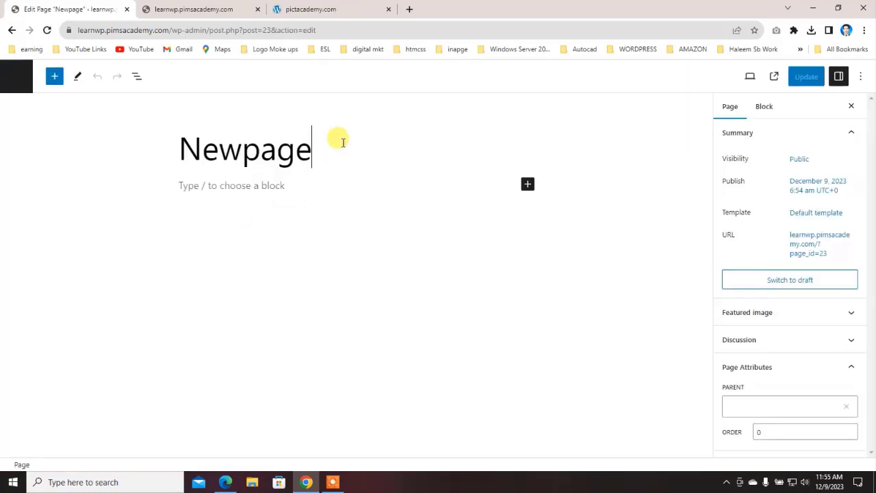
click(277, 187)
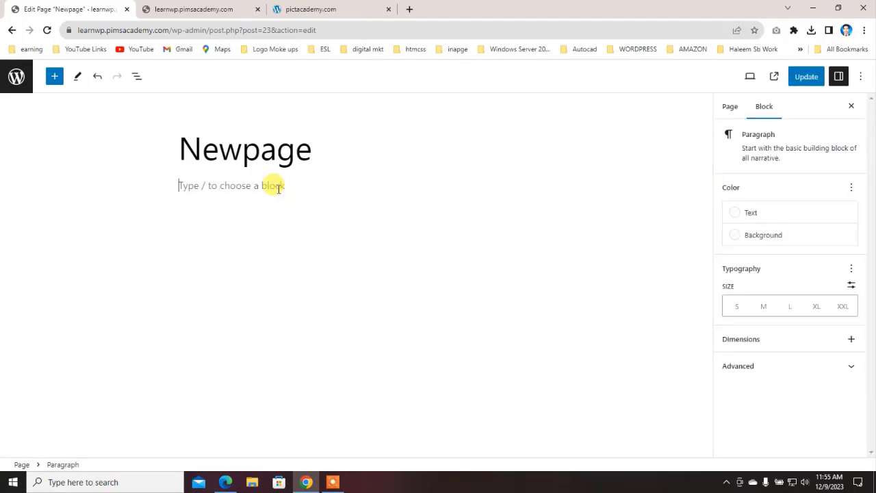
click(330, 148)
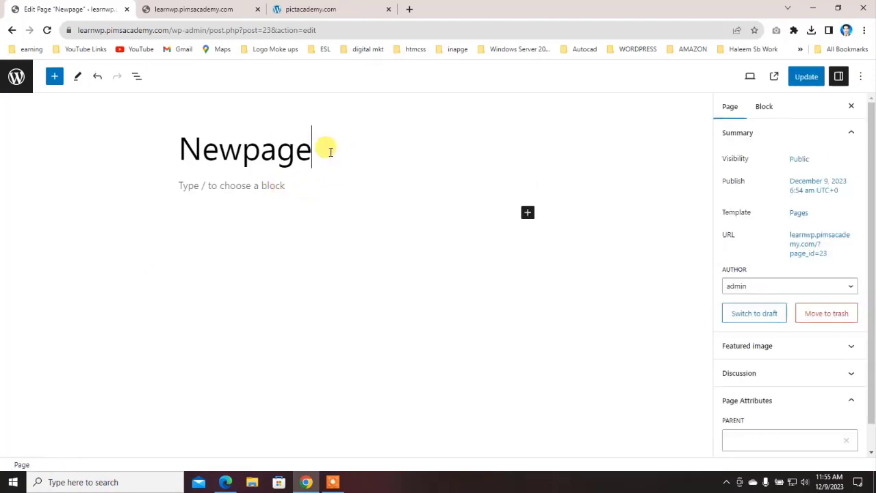
click(826, 315)
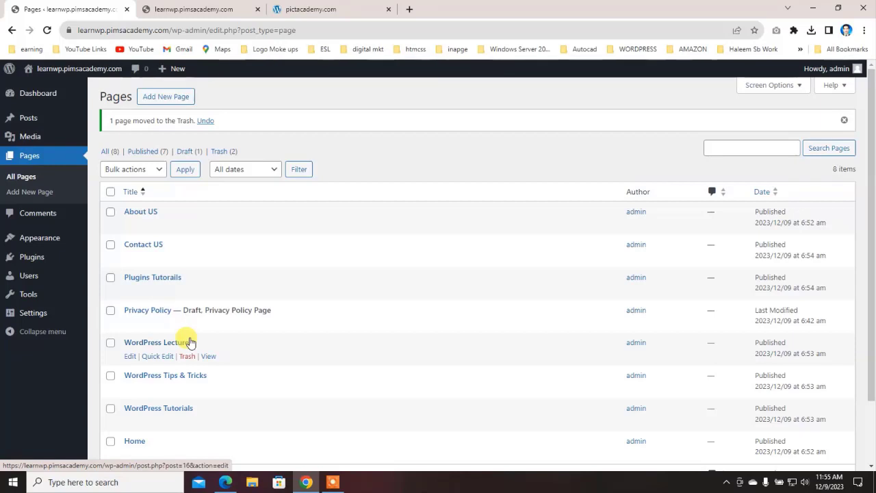
scroll(191, 342, down, 2)
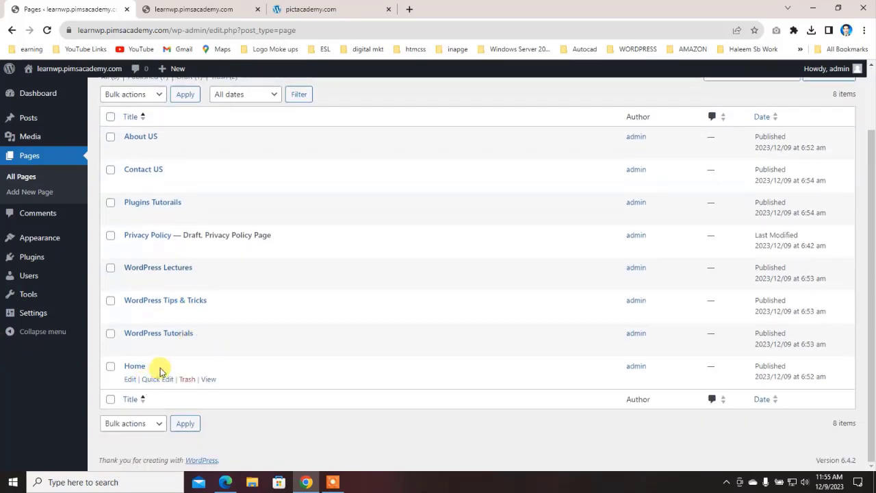
scroll(162, 370, up, 1)
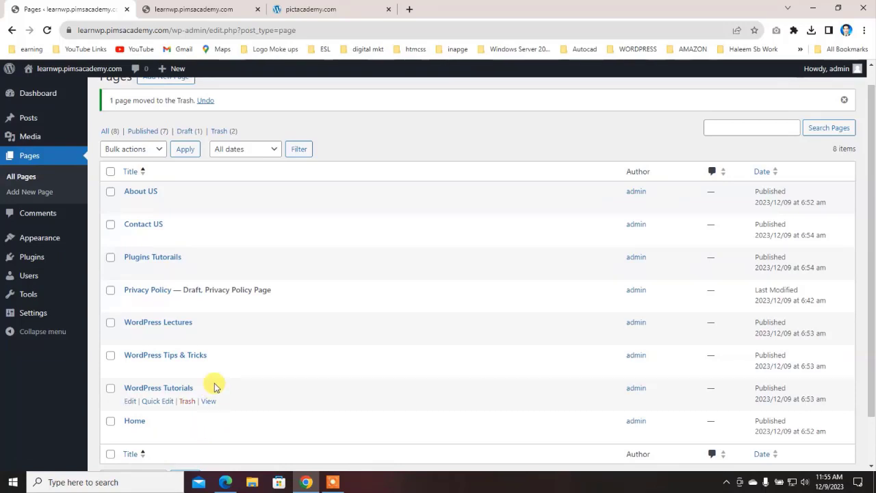
mouse_move(65, 245)
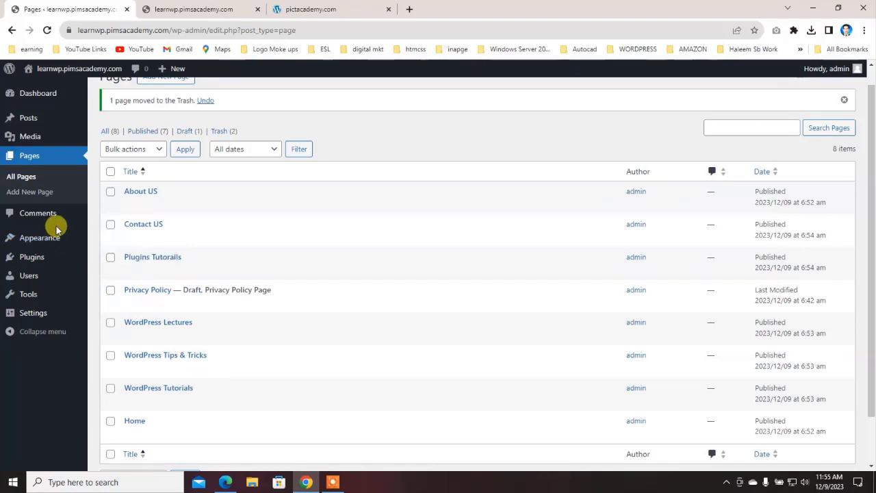
mouse_move(35, 116)
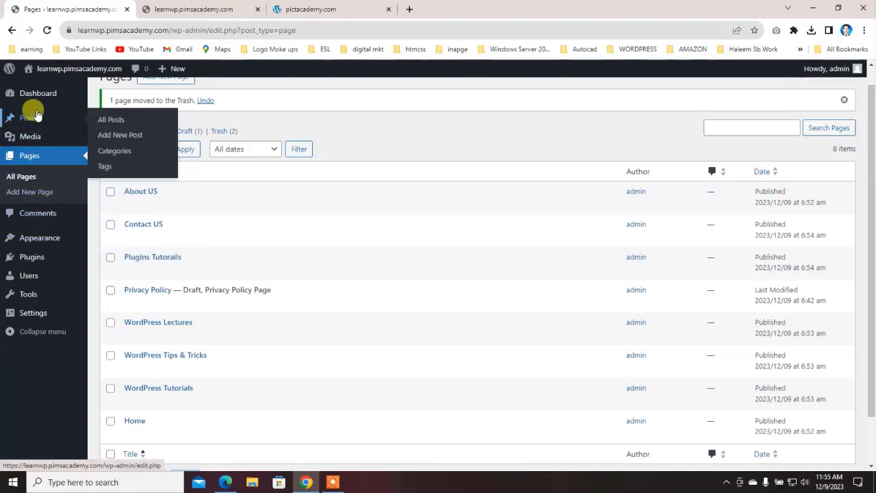
mouse_move(33, 255)
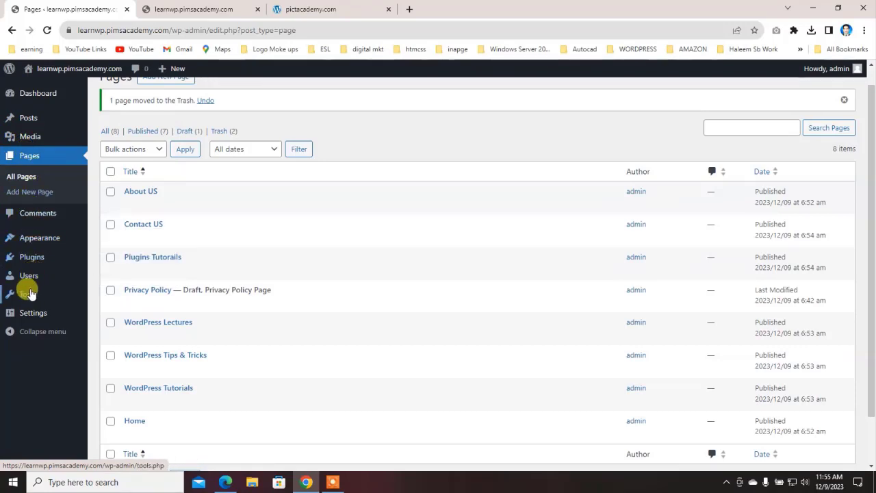
mouse_move(26, 322)
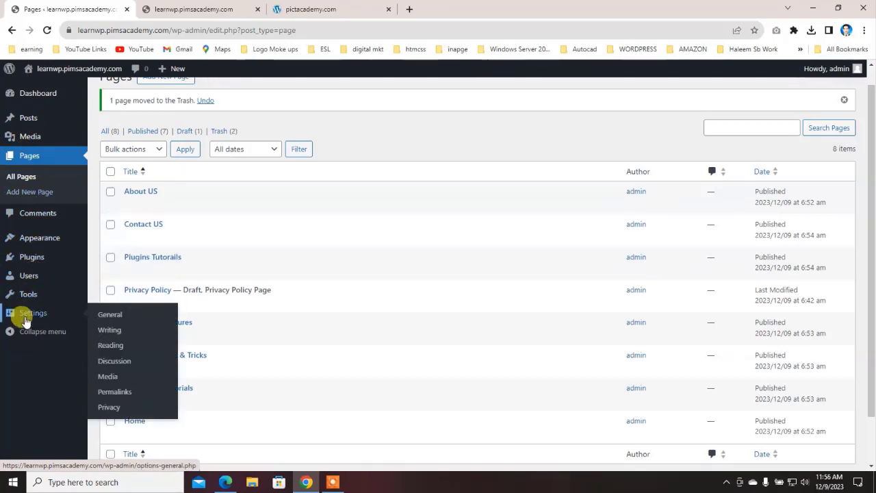
mouse_move(219, 388)
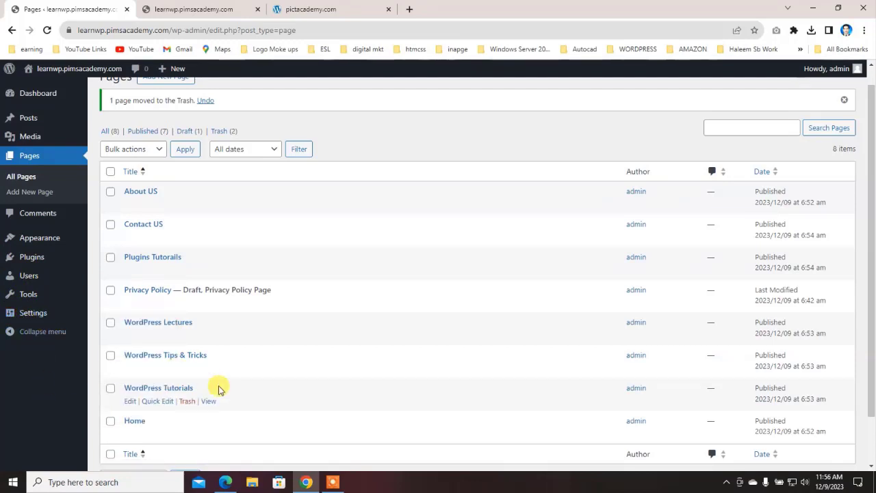
Switch to the site's front page, reload it and look over its navigation links and content
click(175, 9)
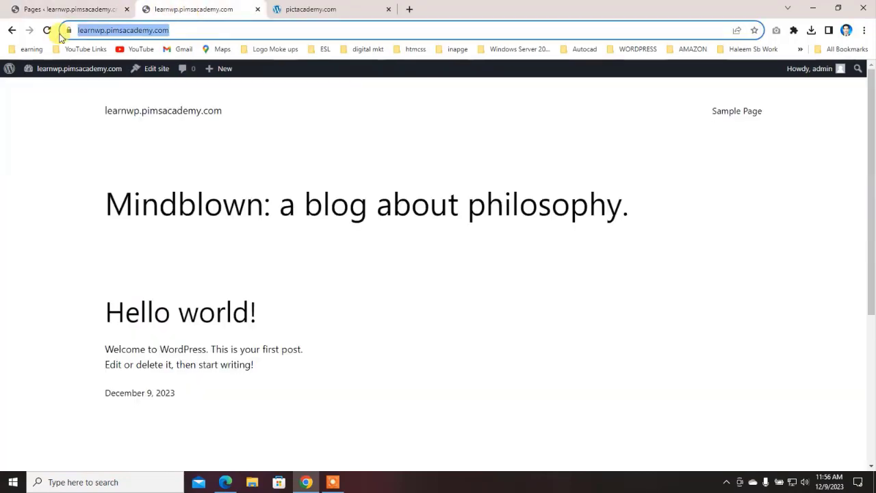
click(47, 30)
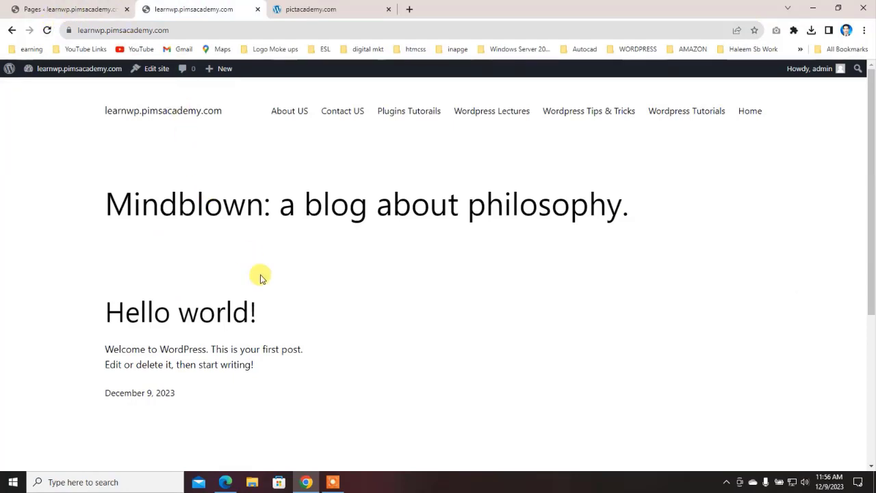
scroll(260, 276, down, 3)
scroll(260, 276, up, 3)
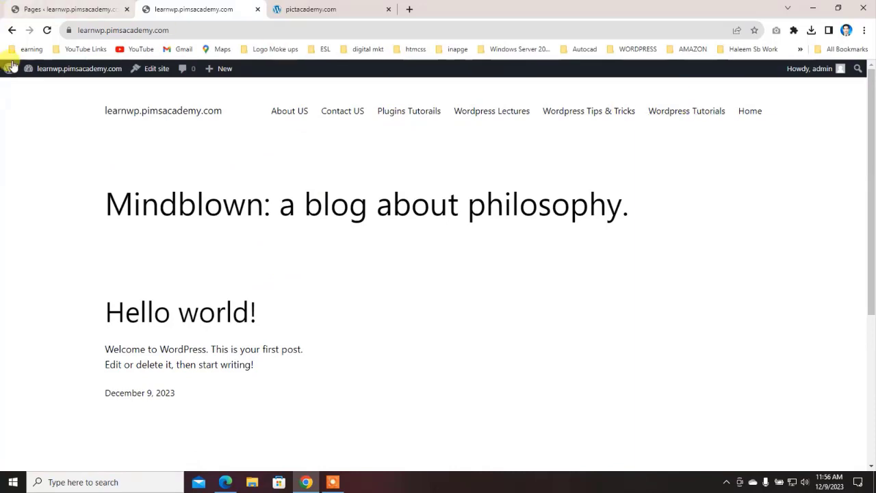
mouse_move(28, 76)
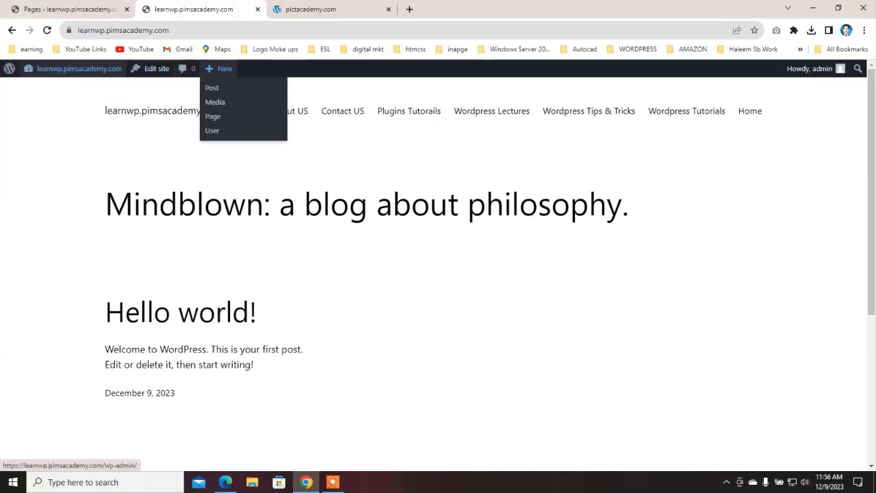
mouse_move(14, 72)
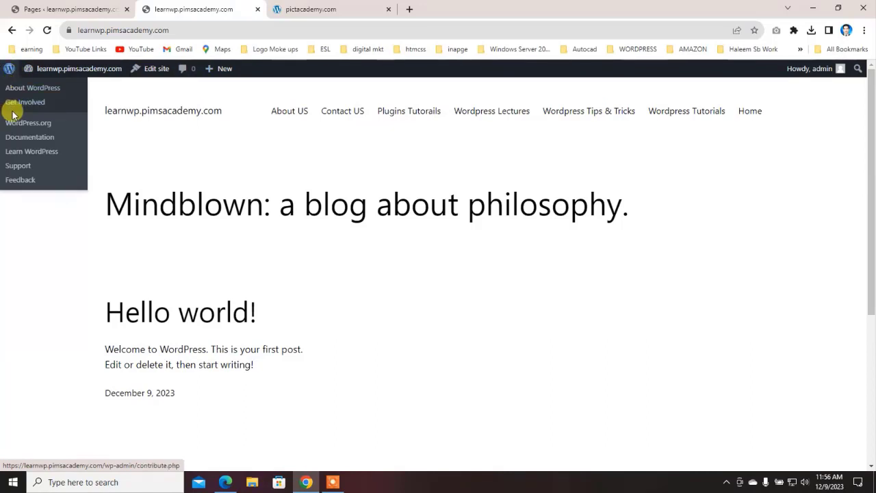
Switch back to the admin list of all pages and review the remaining pages from "About US" to "Home"
click(33, 8)
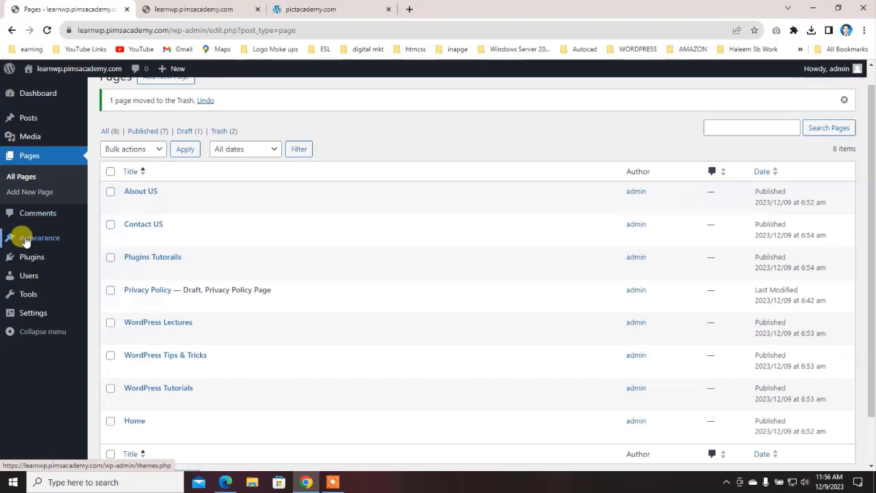
mouse_move(14, 241)
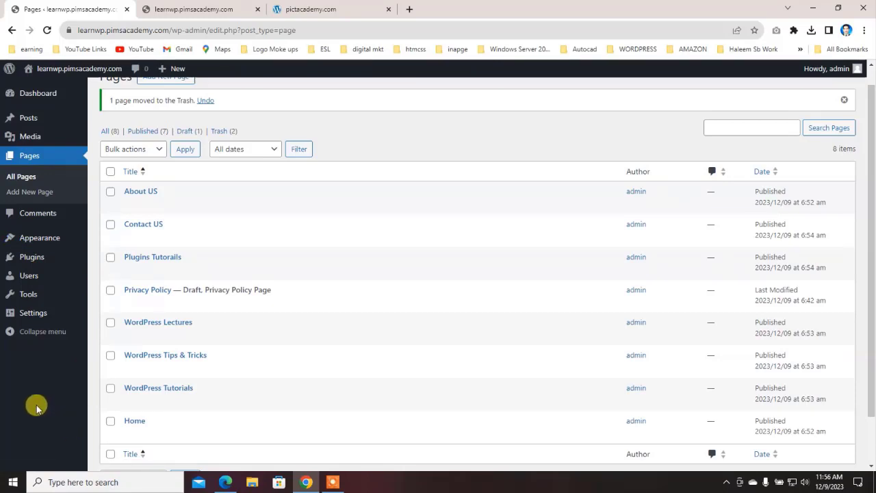
scroll(89, 195, down, 1)
scroll(235, 328, up, 2)
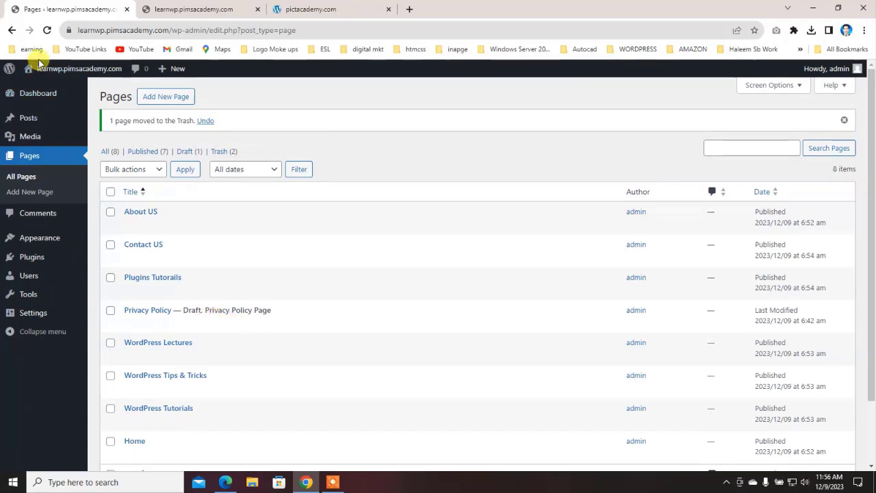
scroll(176, 312, down, 1)
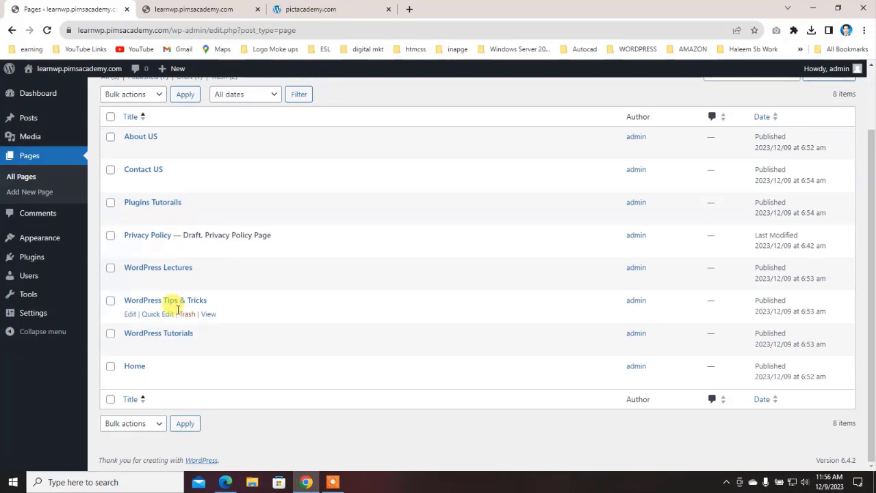
scroll(178, 309, up, 1)
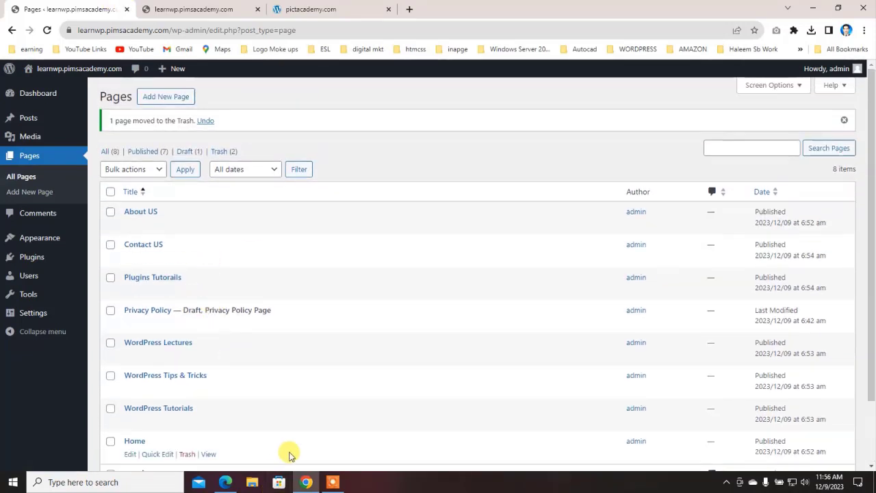
click(334, 485)
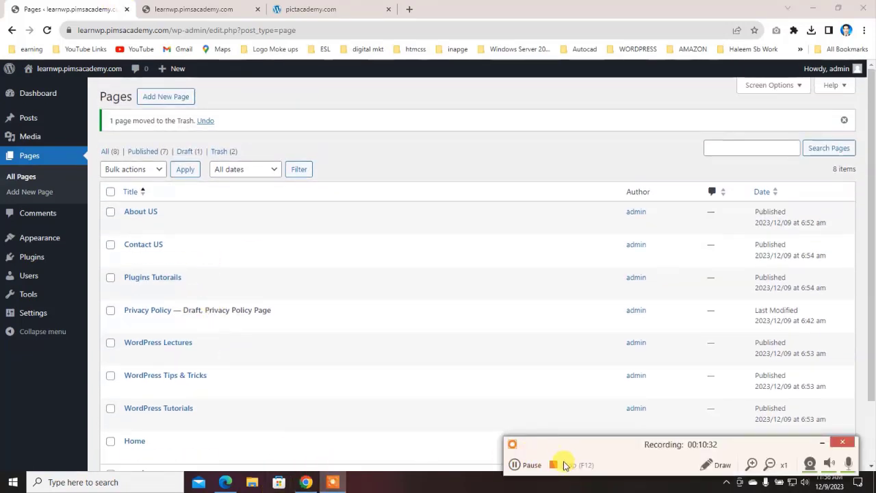